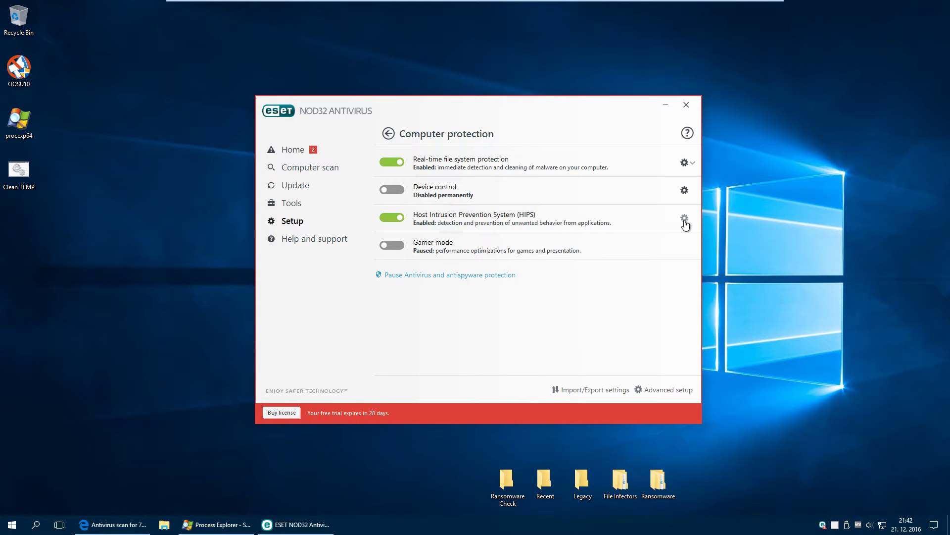
Open the Host Intrusion Prevention System settings and choose Smart mode as the filtering mode.
click(685, 219)
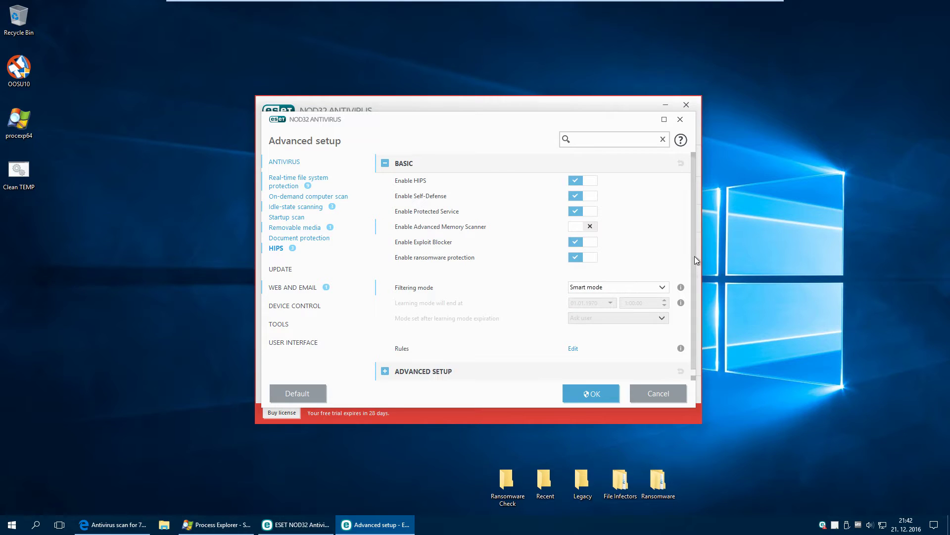
click(664, 288)
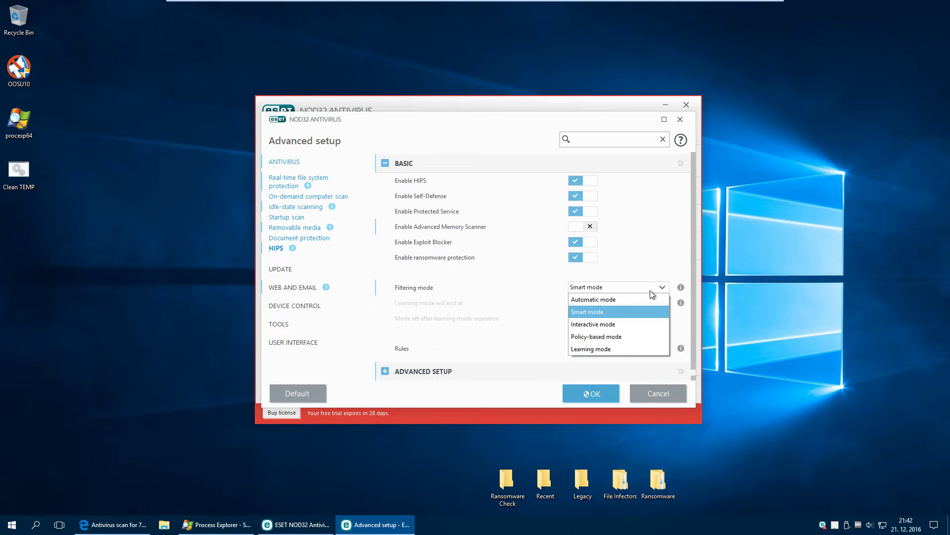
click(619, 313)
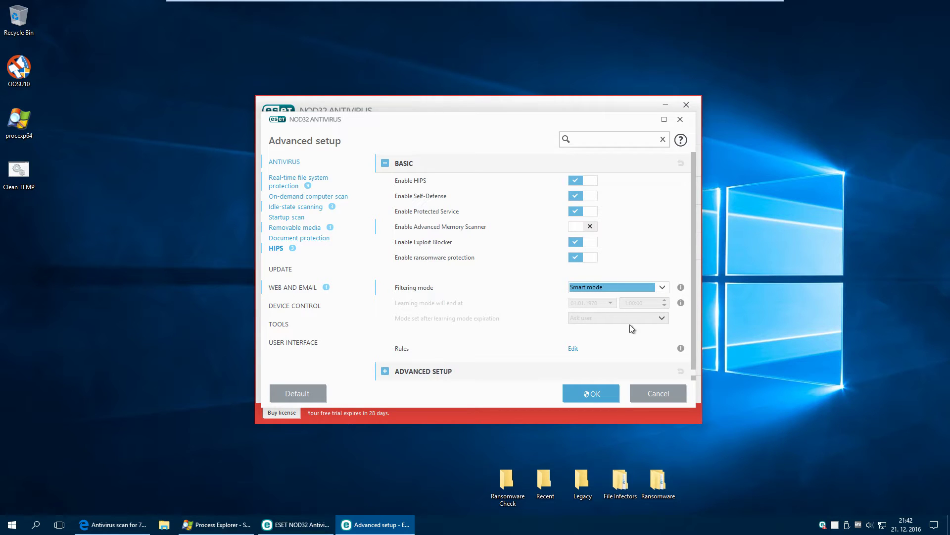
click(694, 331)
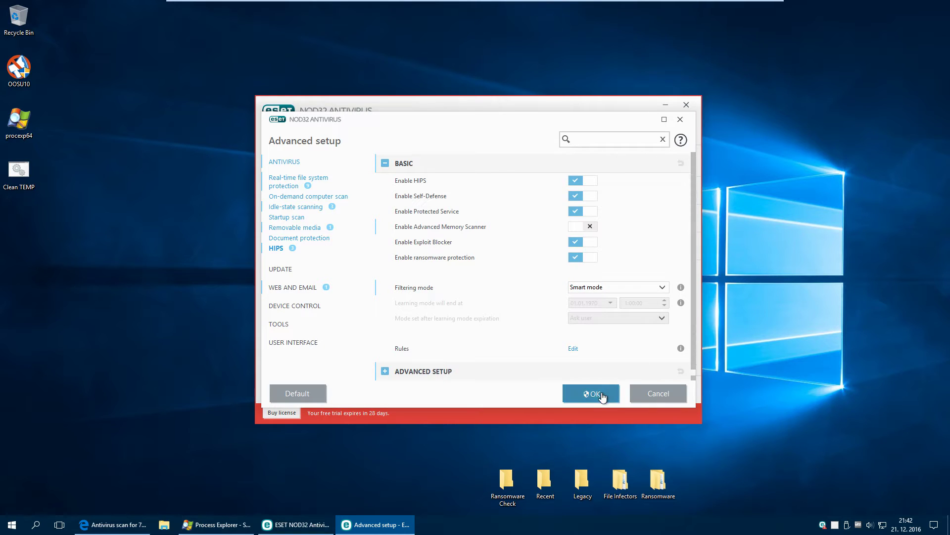
Look through the real-time protection, startup scan and idle-state scanning settings, return to HIPS, and confirm the advanced setup.
click(300, 185)
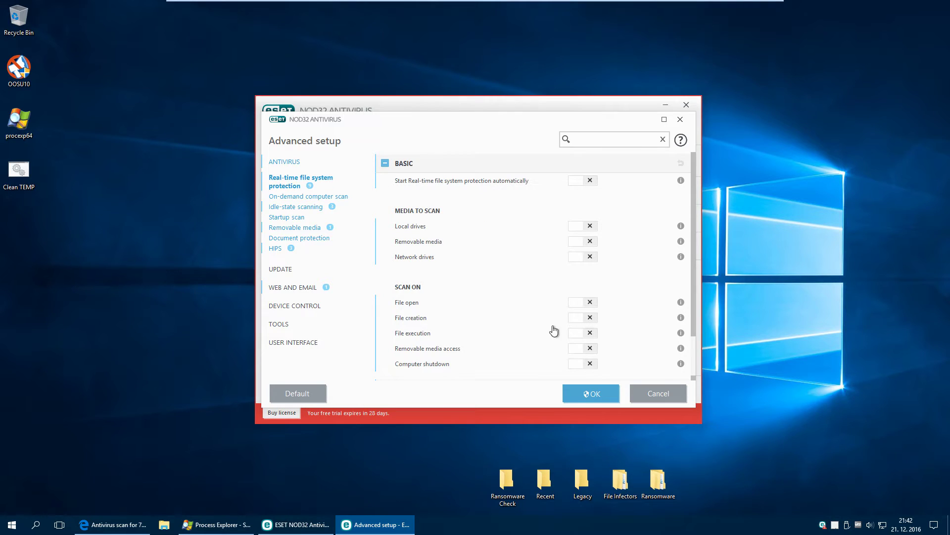
click(291, 218)
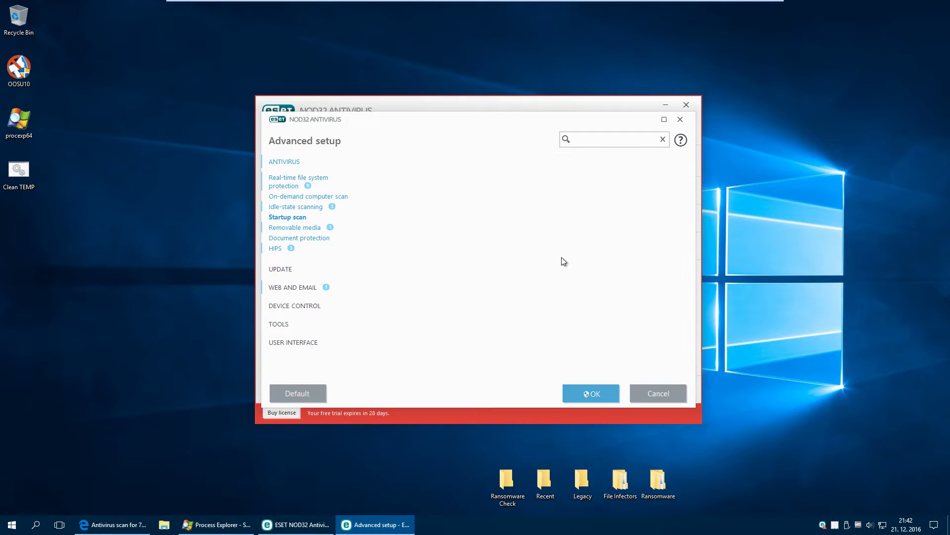
click(297, 206)
click(275, 249)
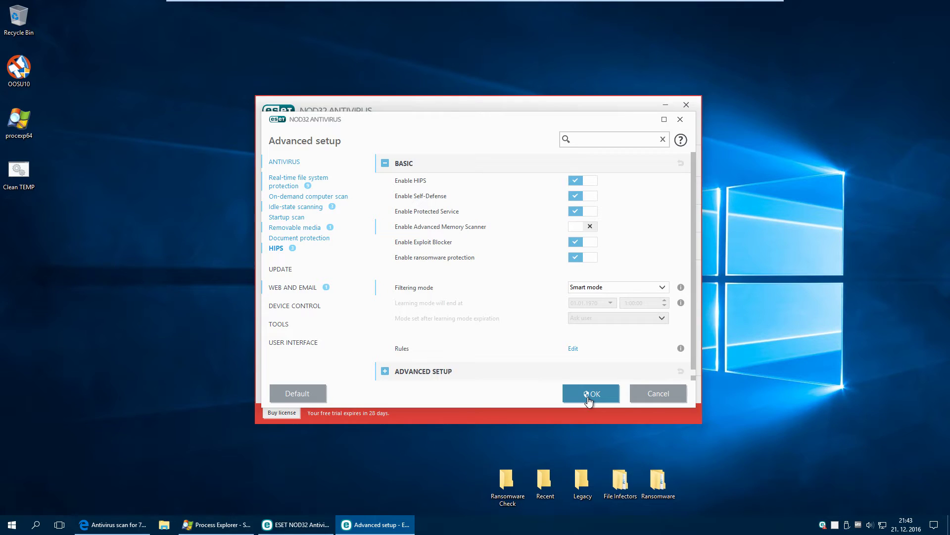
click(589, 396)
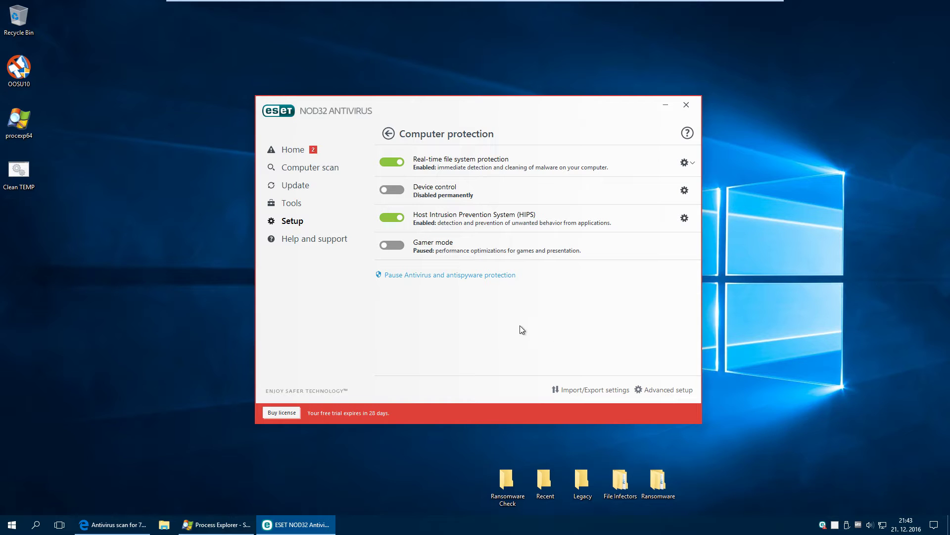
Switch to Process Explorer and close the ESET NOD32 Antivirus window behind it.
click(200, 526)
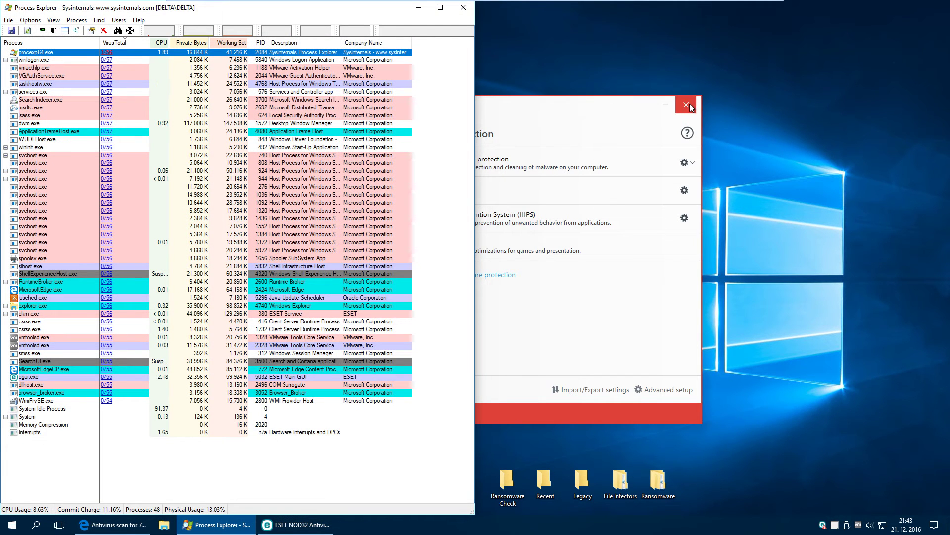
click(687, 105)
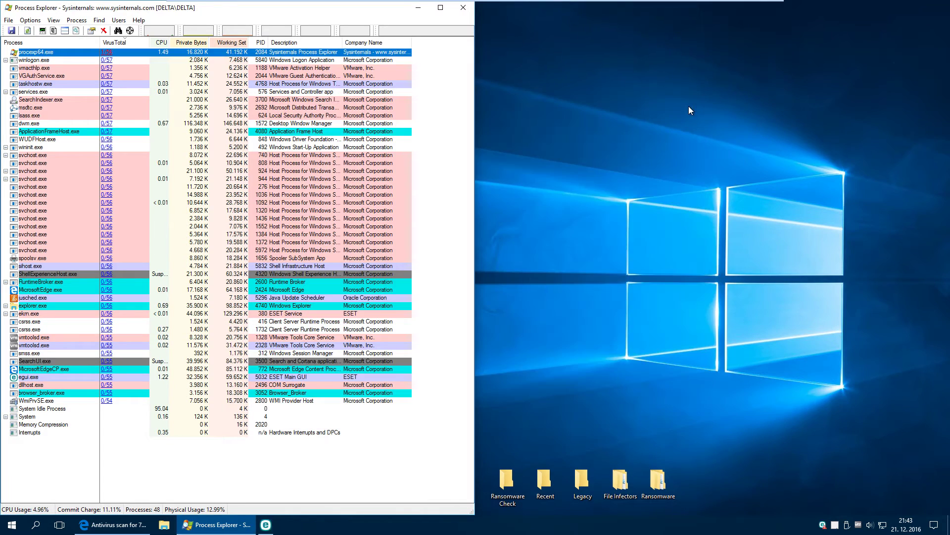
Open the VirusTotal report for procexp64.exe, examine the Bkav result, and close the browser.
click(127, 60)
click(113, 53)
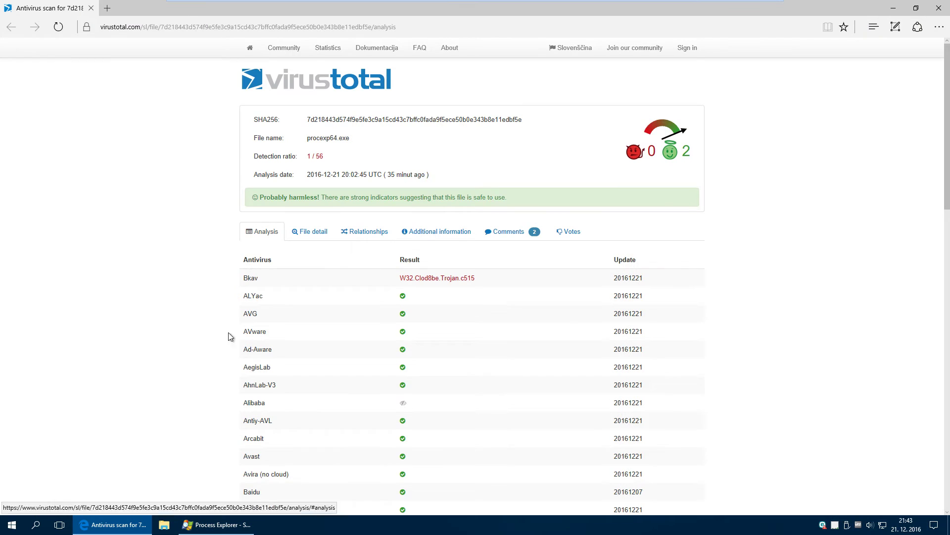
click(894, 8)
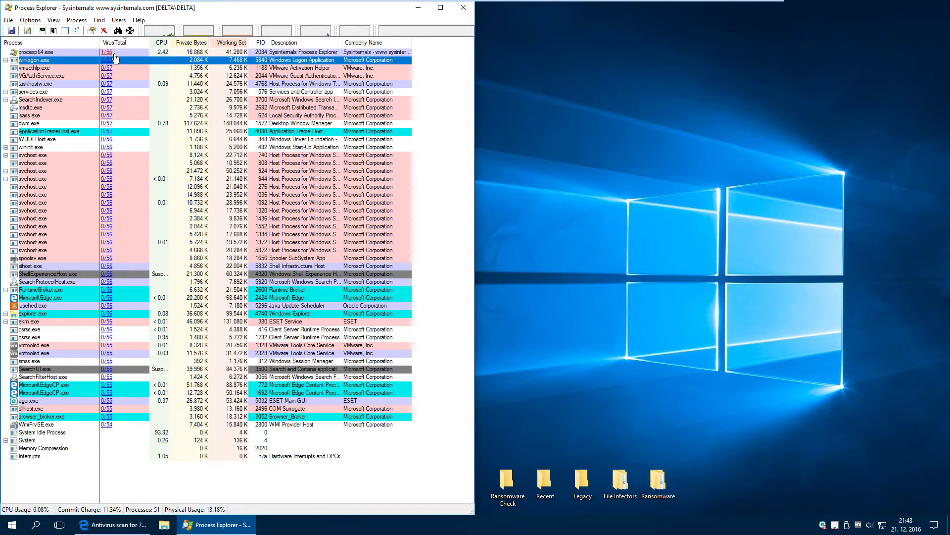
click(115, 525)
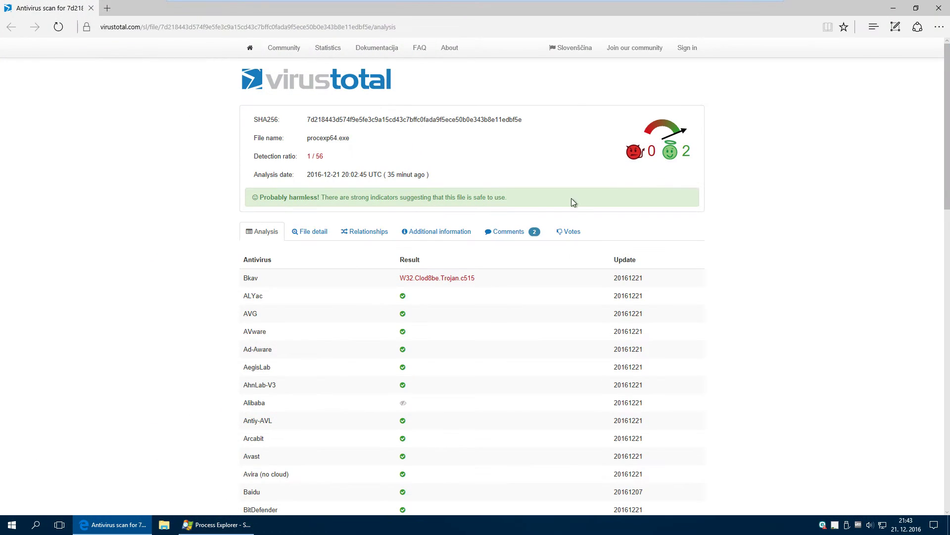
drag(485, 278, 399, 278)
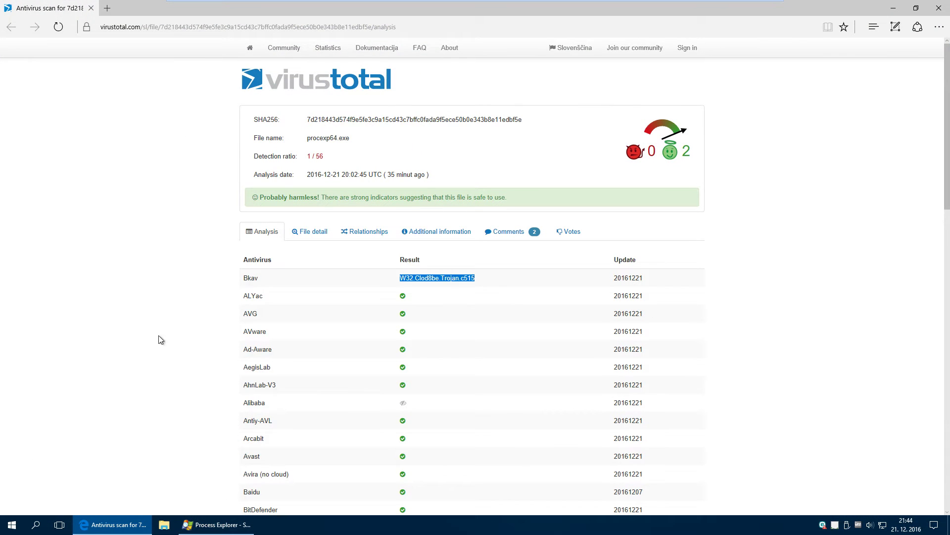
click(718, 321)
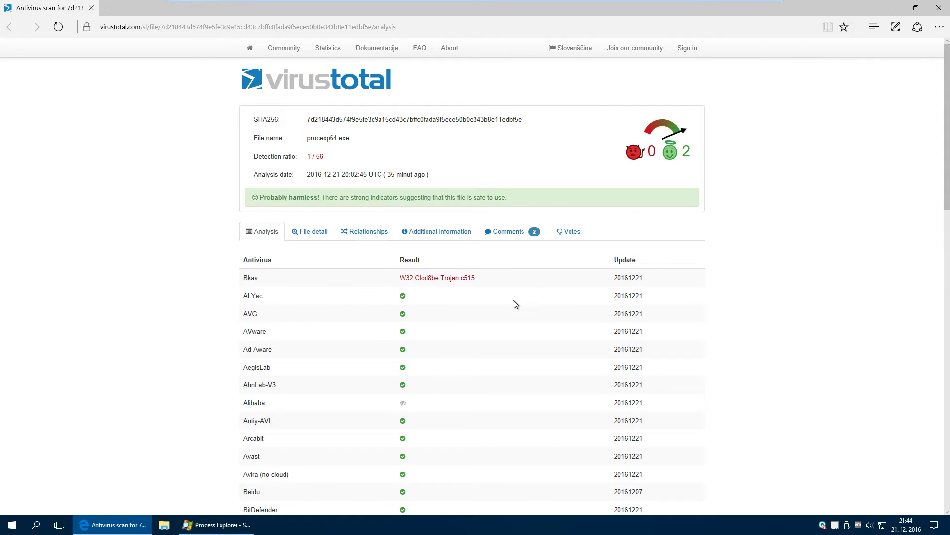
key(Tab)
key(Tab)
key(Tab)
key(Tab)
key(Tab)
key(Tab)
key(Tab)
key(Tab)
click(945, 8)
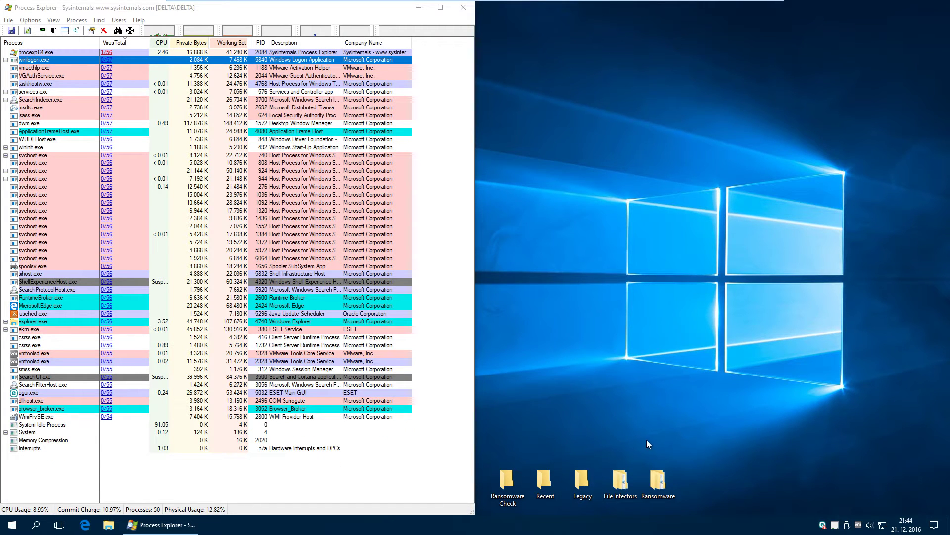
Open the Recent samples folder from the desktop and snap its window beside Process Explorer.
double_click(559, 478)
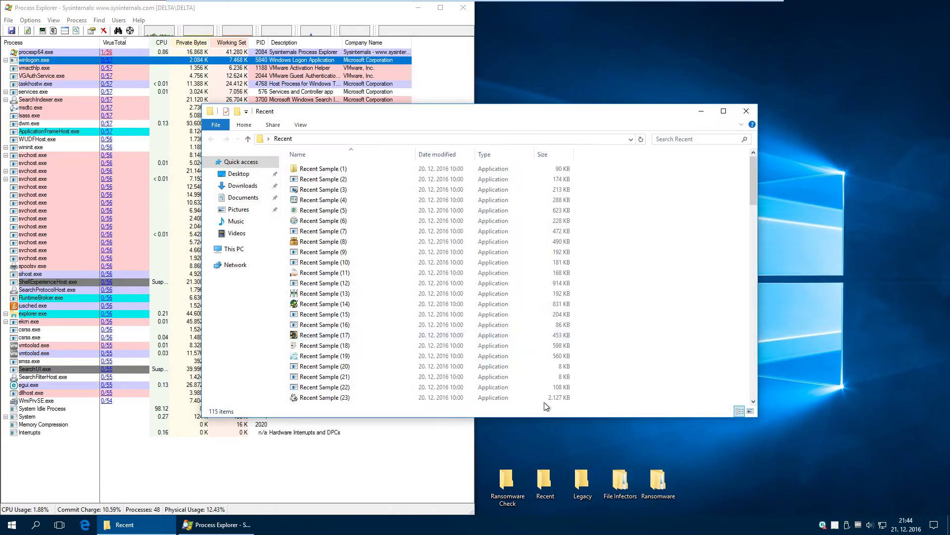
drag(438, 114, 701, 108)
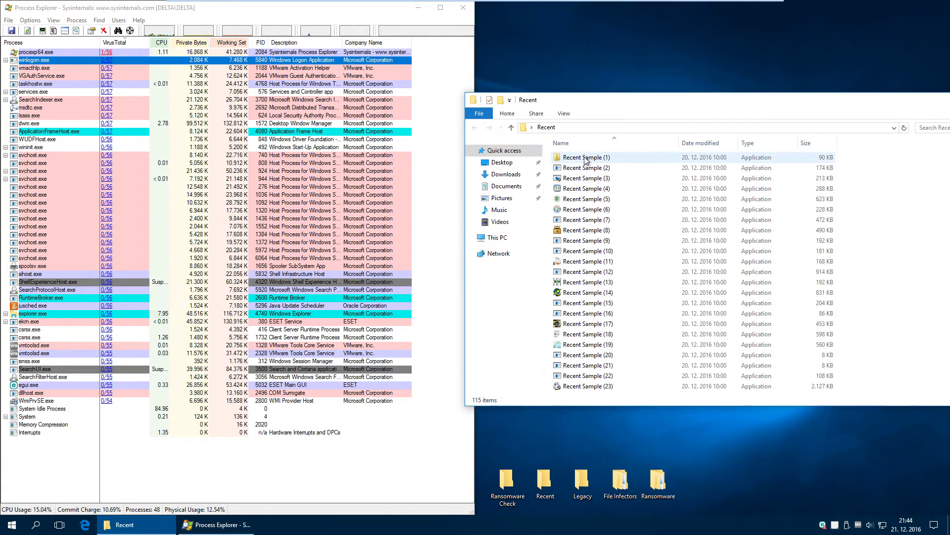
drag(617, 100, 946, 208)
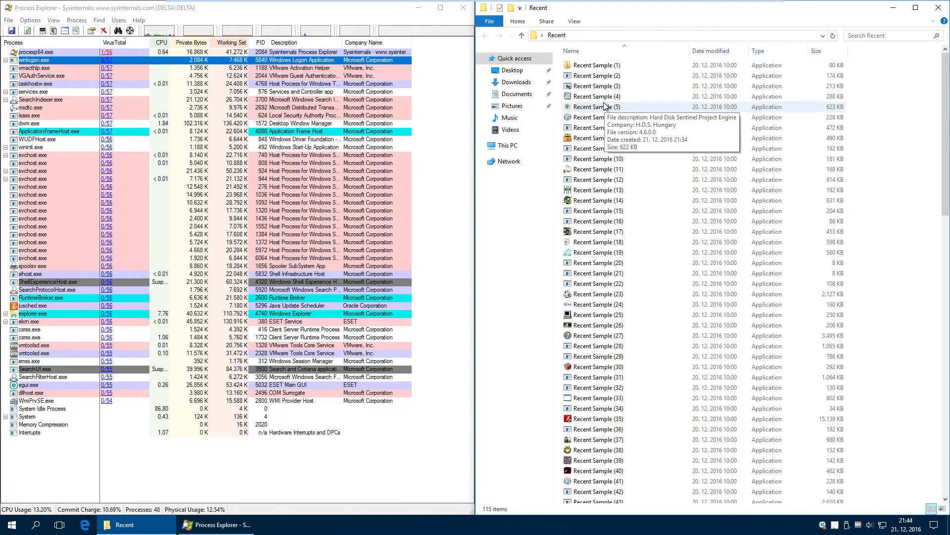
Run Recent Sample (1) and look through the remaining samples in the folder.
click(602, 66)
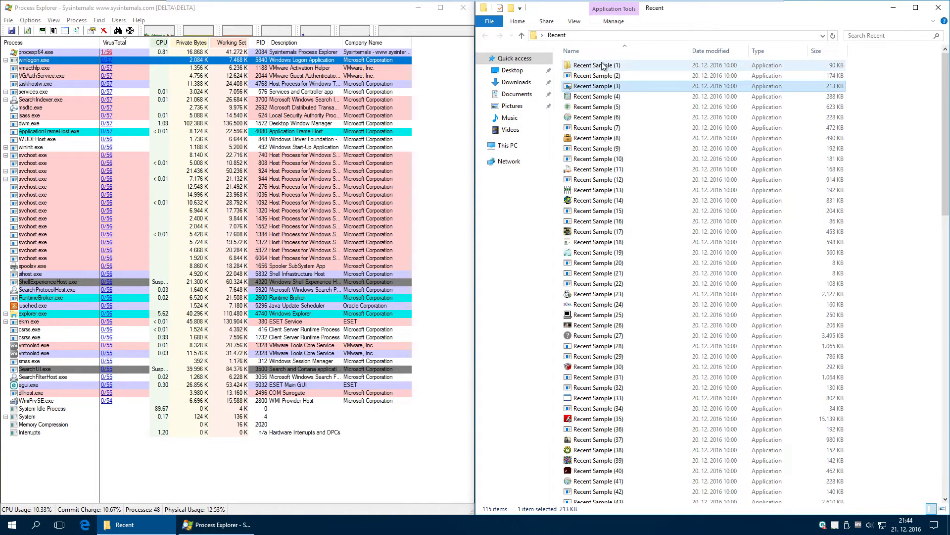
double_click(602, 66)
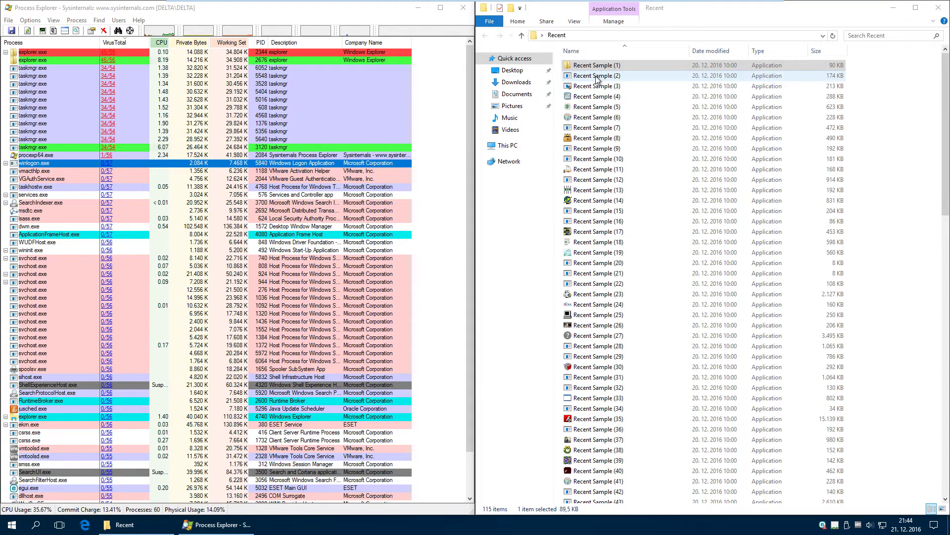
click(596, 77)
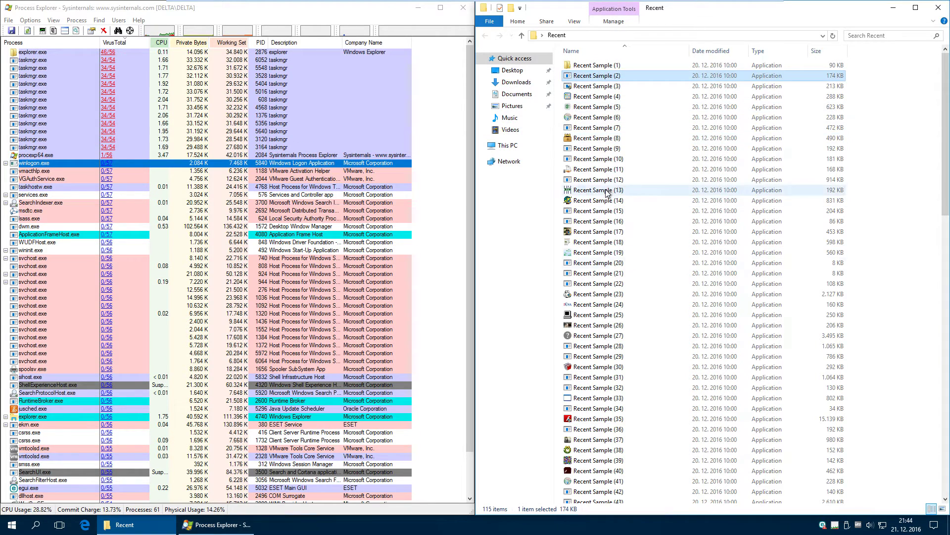
scroll(672, 266, down, 20)
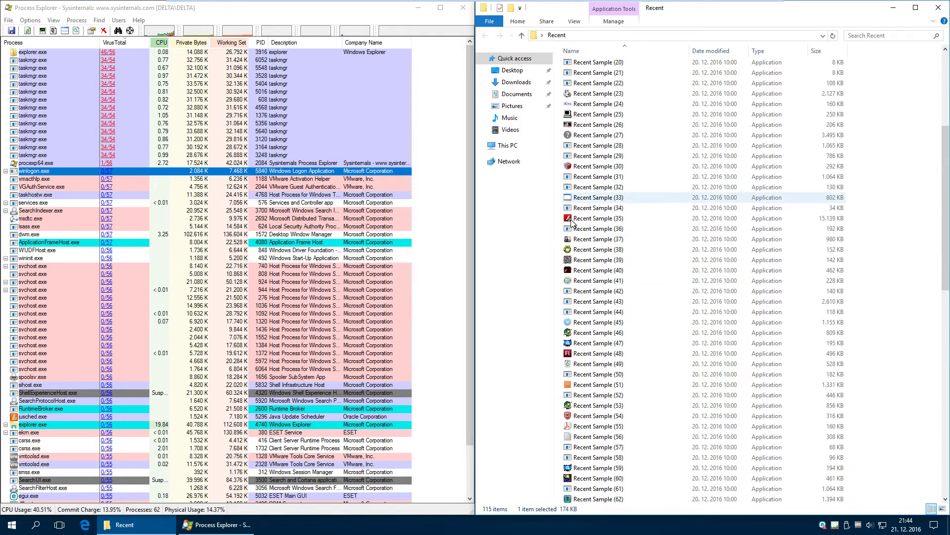
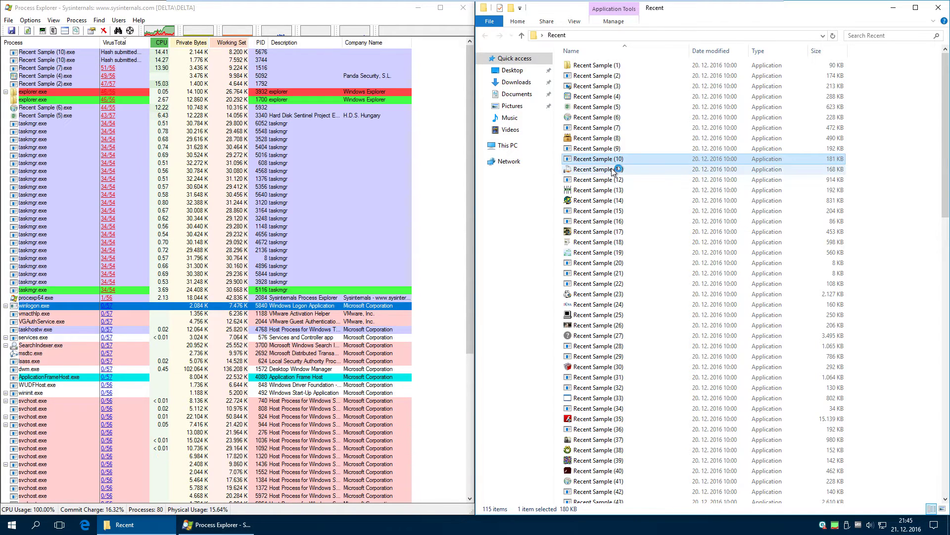
Run Recent Sample (11) and Recent Sample (12), dismissing the application error and denying start_page access to the AutoConfigURL registry entry.
double_click(615, 169)
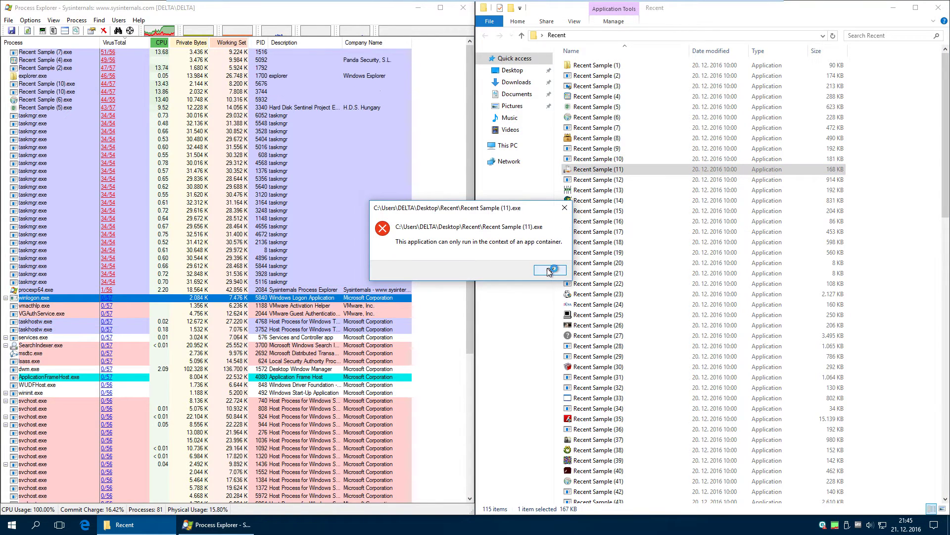
click(551, 270)
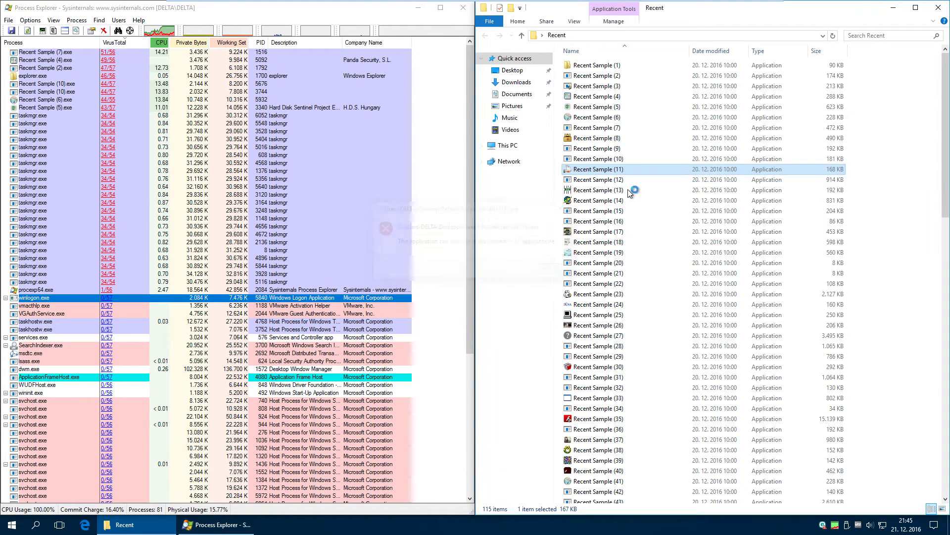
double_click(622, 180)
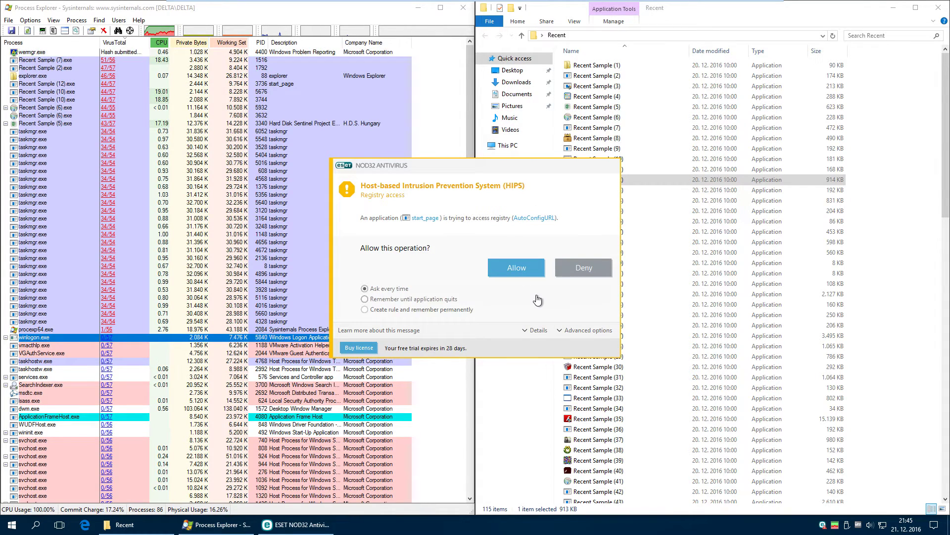
click(607, 271)
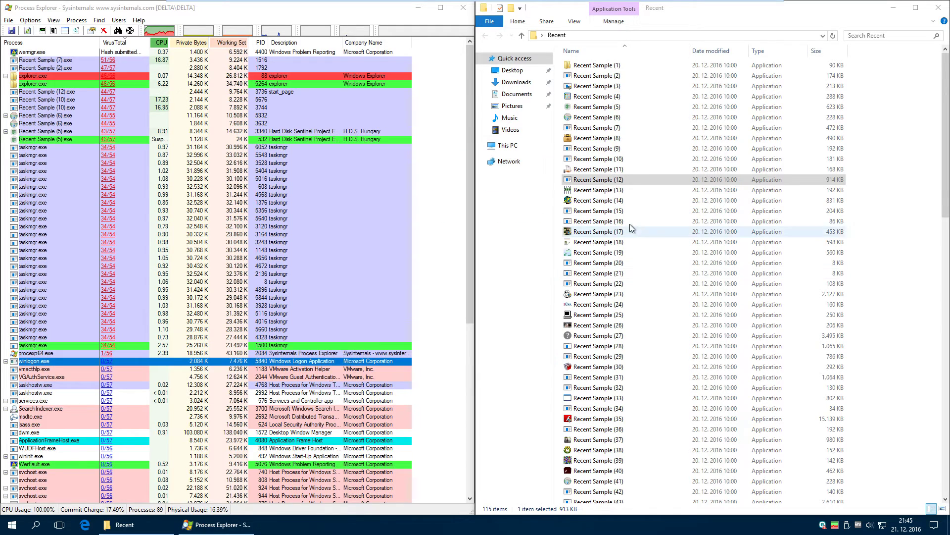
Run Recent Sample (13) through Recent Sample (16) one after another.
double_click(607, 193)
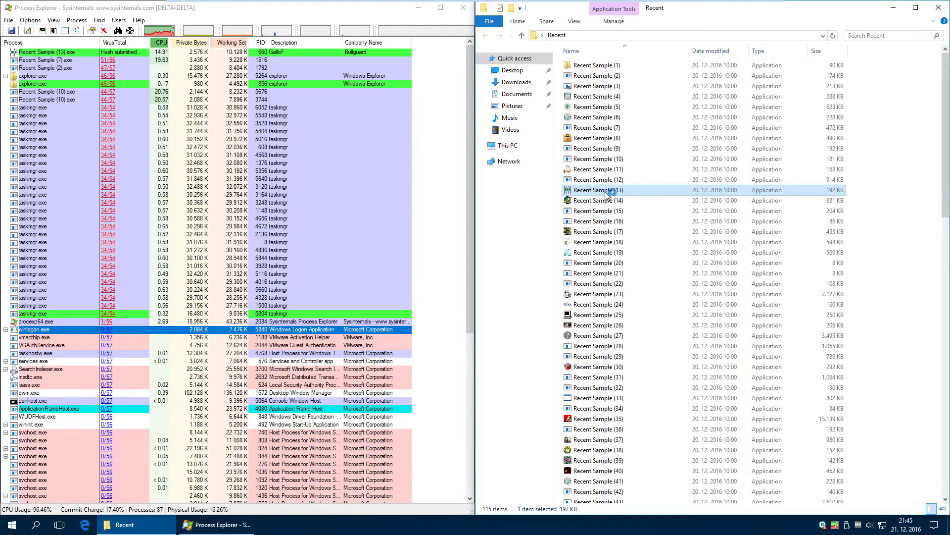
click(615, 201)
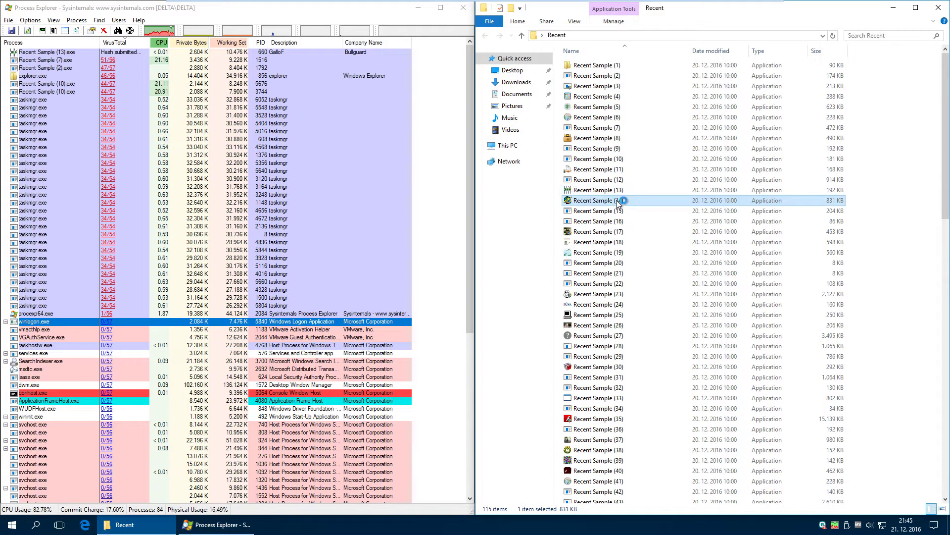
click(609, 200)
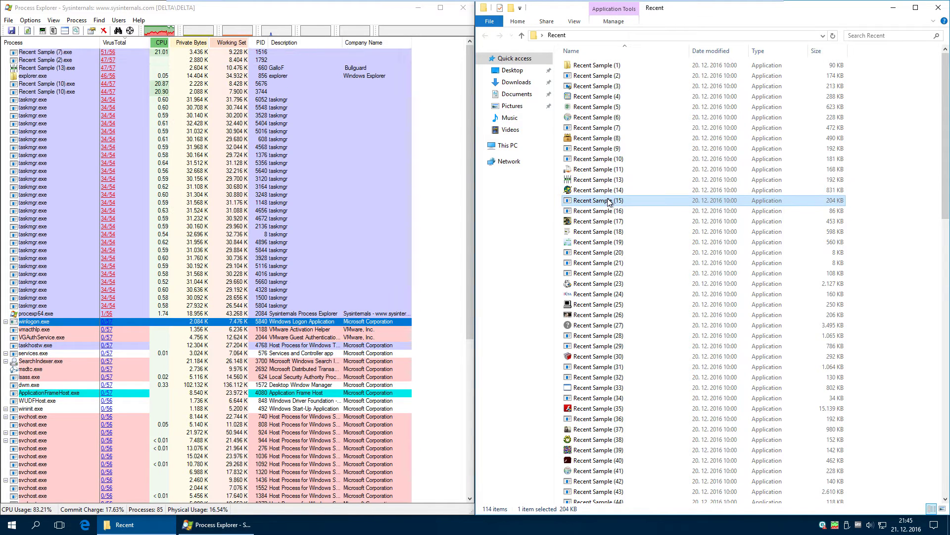
double_click(597, 212)
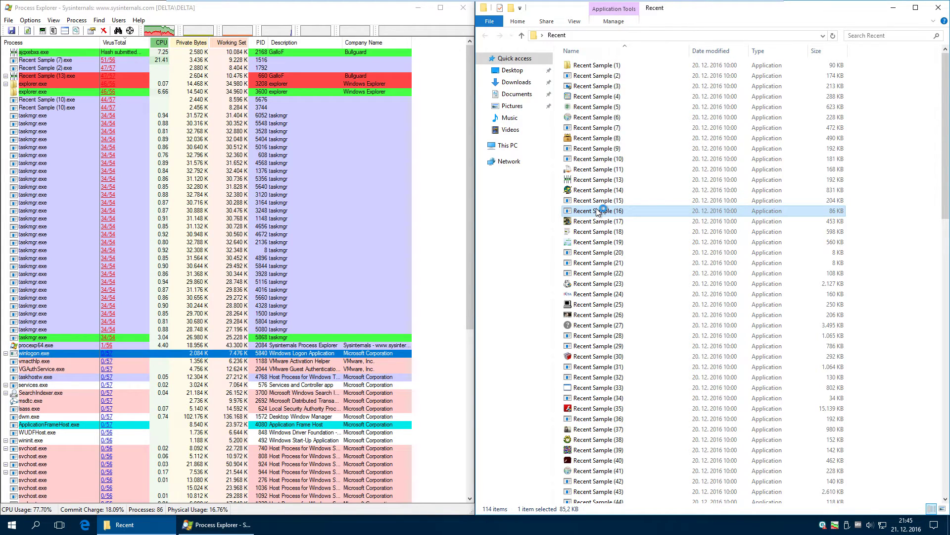
Run Recent Sample (17), allowing it to make changes to the device, and run Recent Sample (18).
double_click(600, 221)
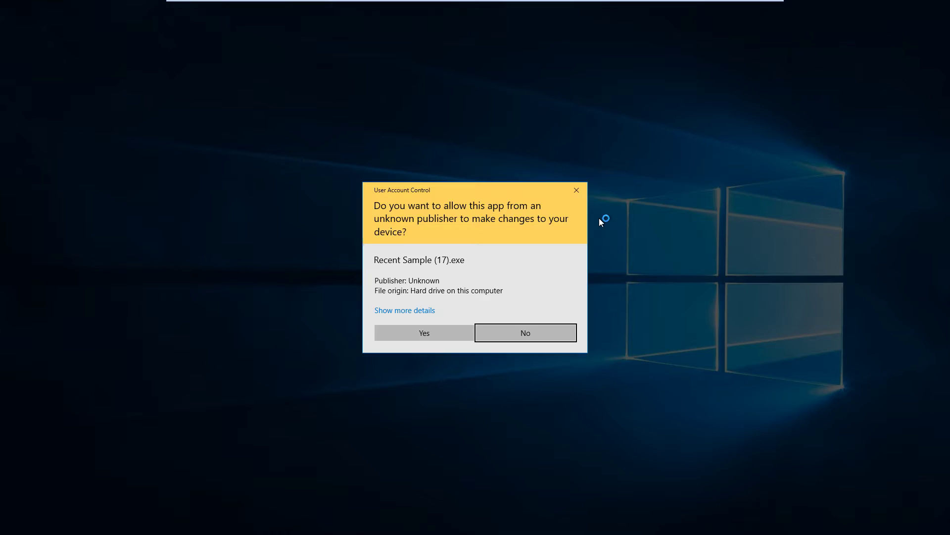
click(444, 330)
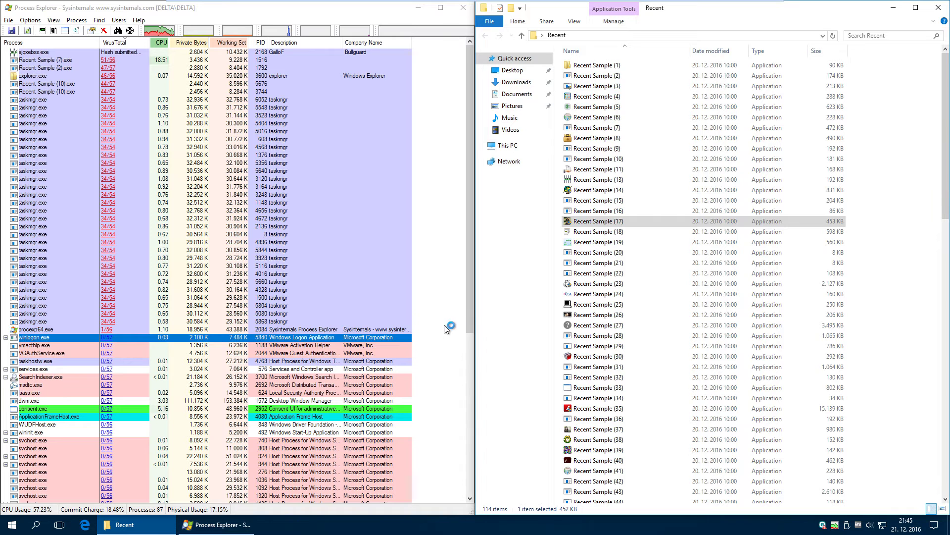
double_click(607, 235)
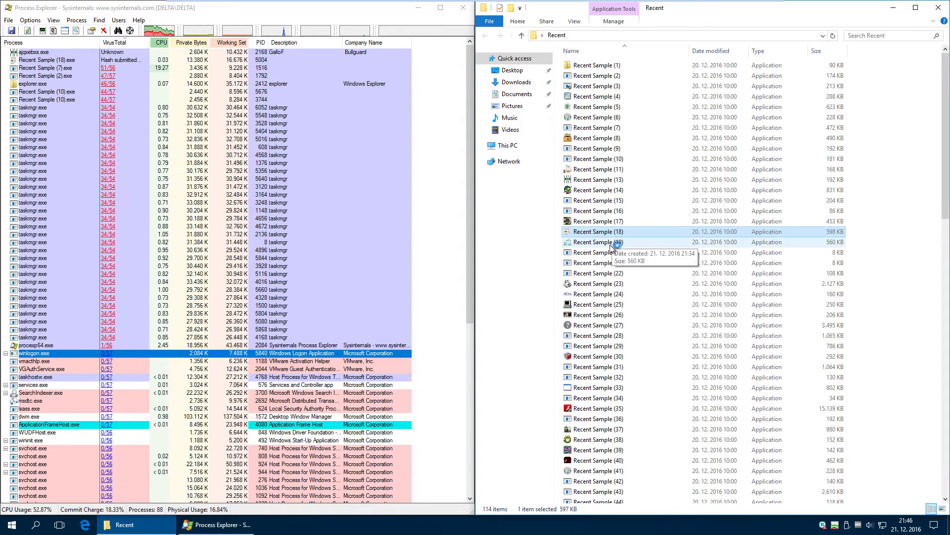
Run Recent Sample (19) through Recent Sample (22) one after another.
double_click(610, 244)
double_click(608, 253)
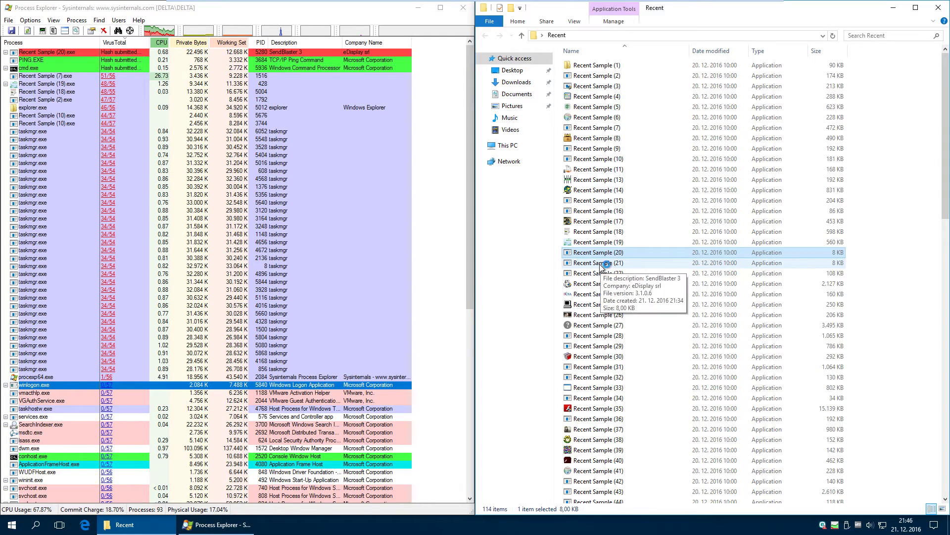
double_click(603, 265)
double_click(601, 274)
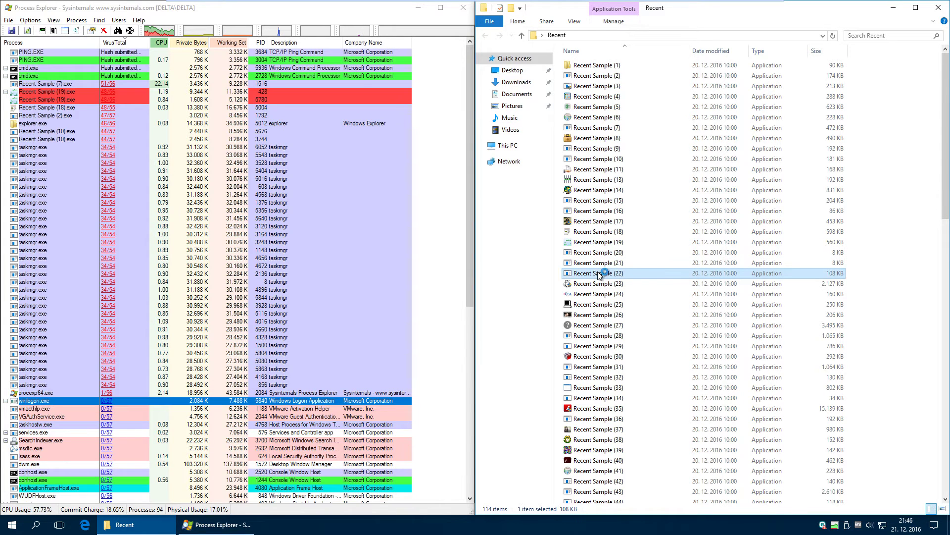
Run Recent Sample (23), allowing it to make changes to the device, and cancel the RemindMe v2.1 setup wizard.
double_click(600, 273)
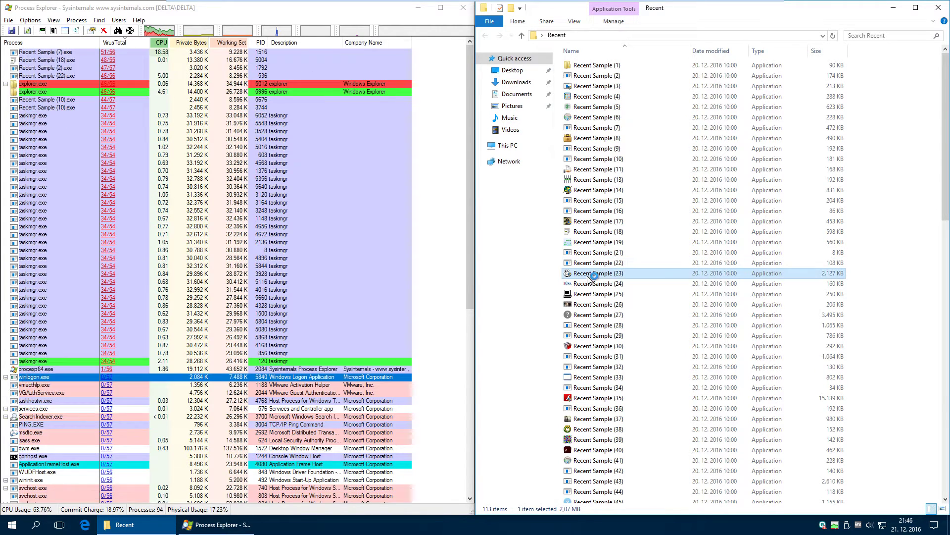
click(453, 331)
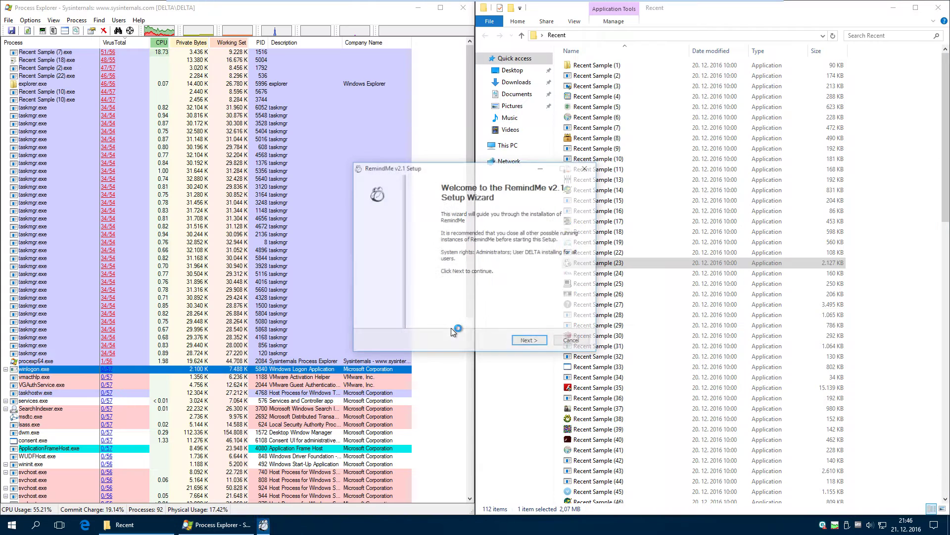
click(573, 341)
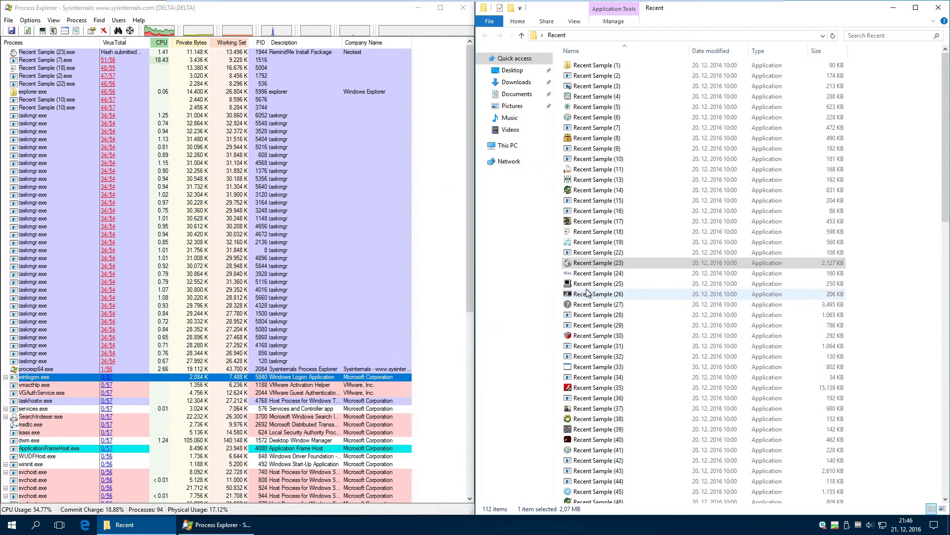
Run Recent Sample (24), deny XJ access to the Load registry entry, and close the guy.jpg picture it opens.
double_click(592, 273)
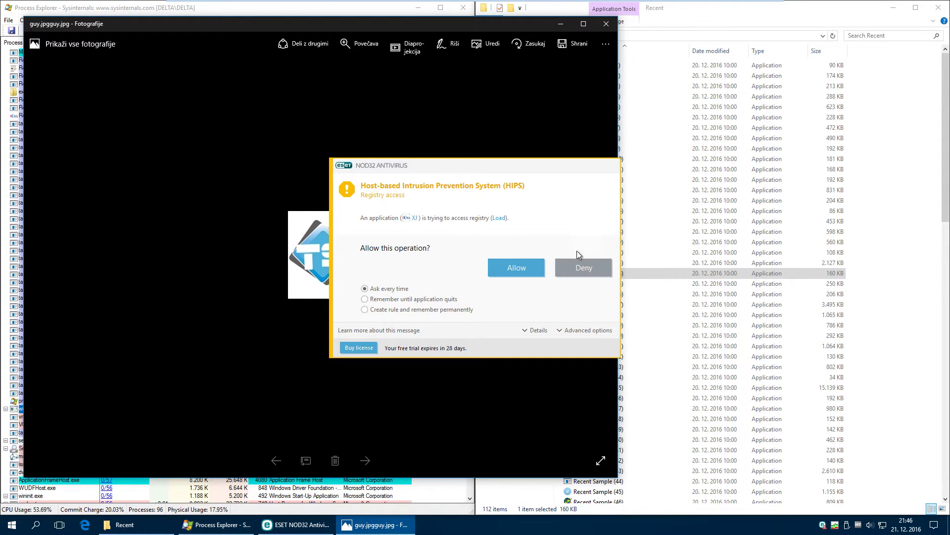
click(586, 270)
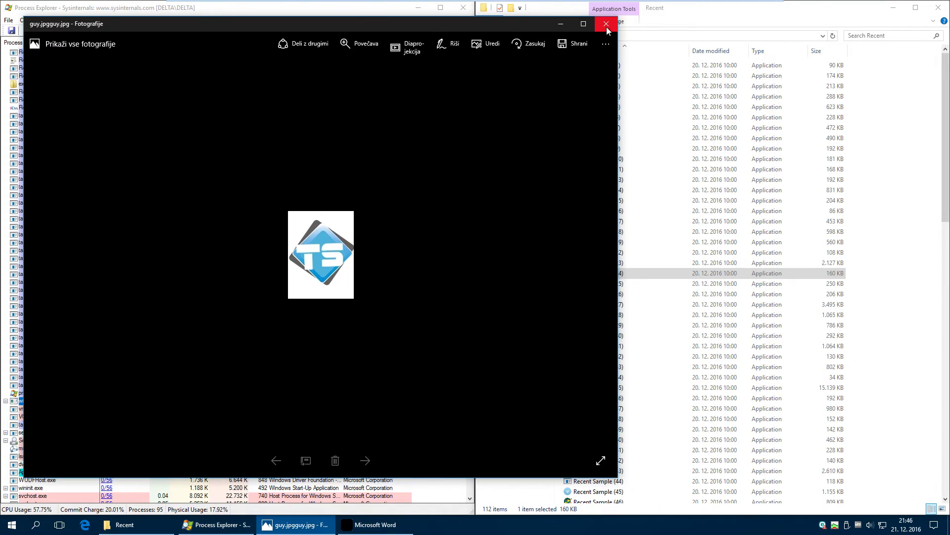
click(606, 24)
click(562, 297)
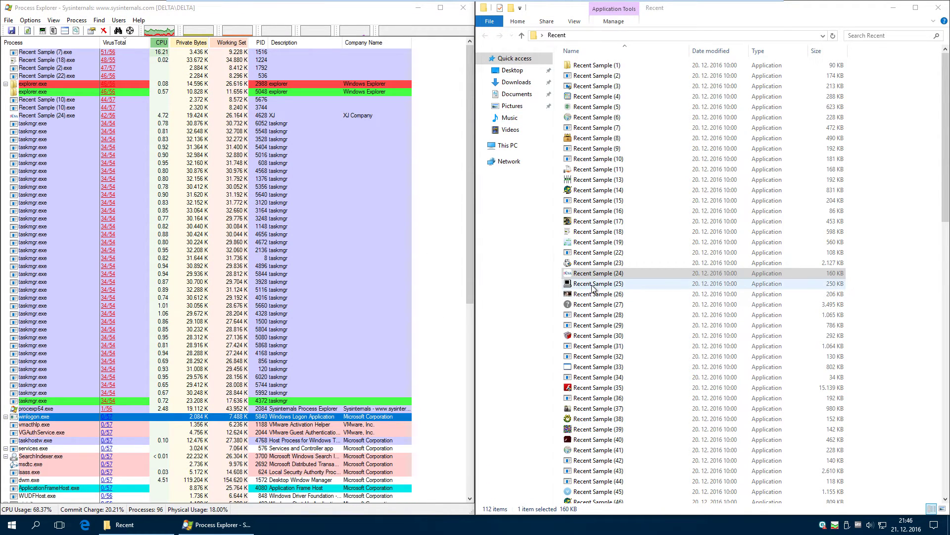
Run Recent Sample (25) through Recent Sample (28) in order.
double_click(593, 288)
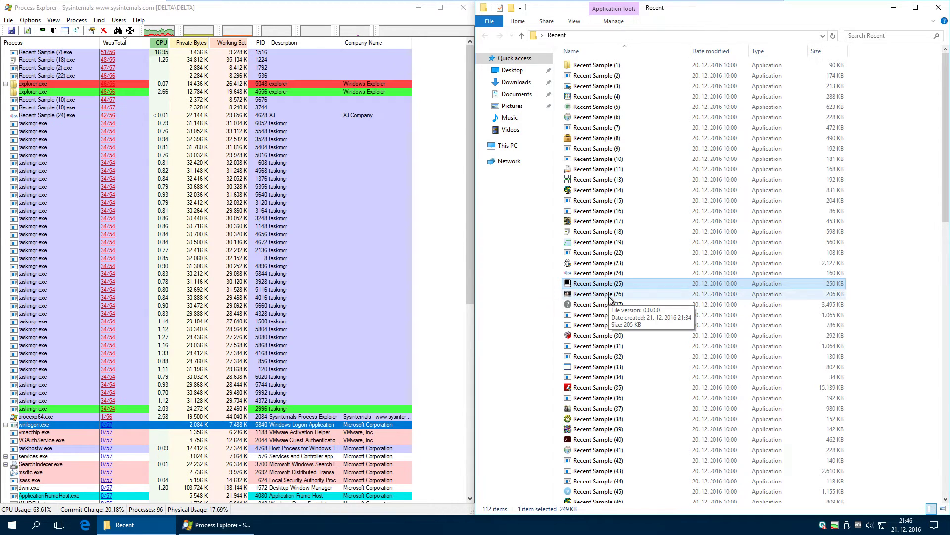
double_click(614, 294)
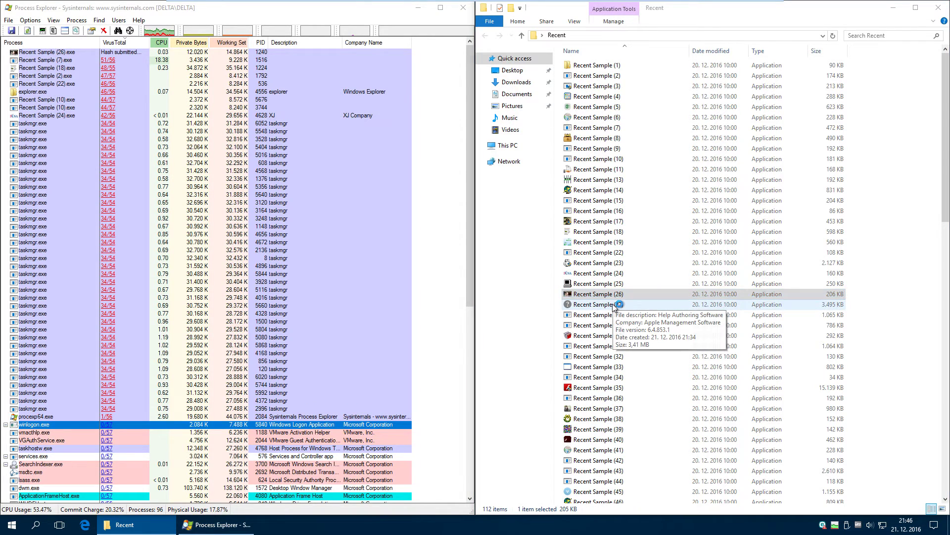
double_click(613, 304)
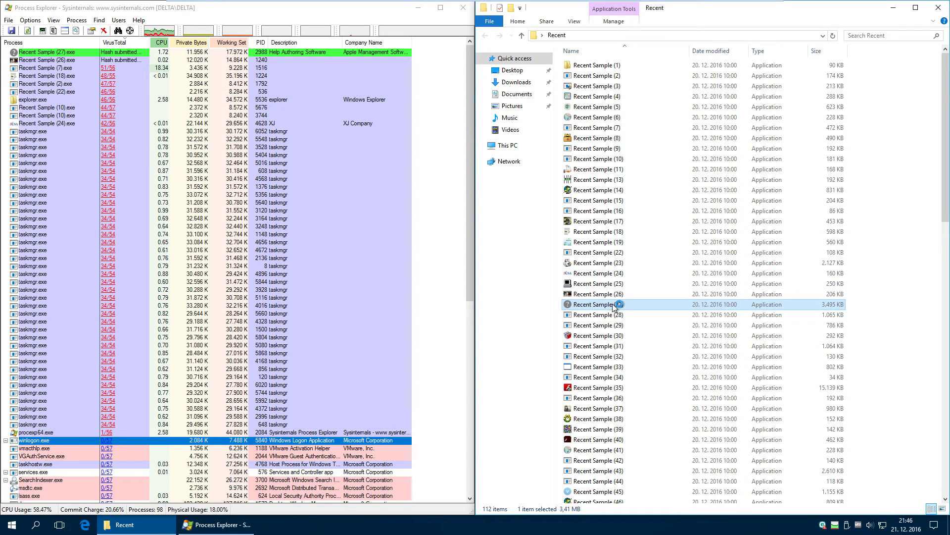
double_click(611, 314)
Run Recent Sample (29) through Recent Sample (34) in sequence.
scroll(611, 312, down, 2)
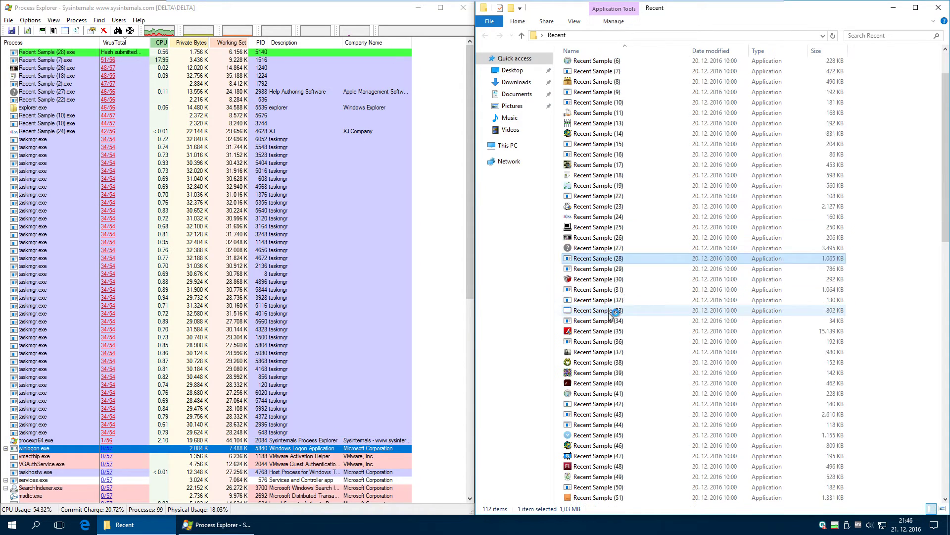
scroll(614, 311, down, 3)
double_click(607, 175)
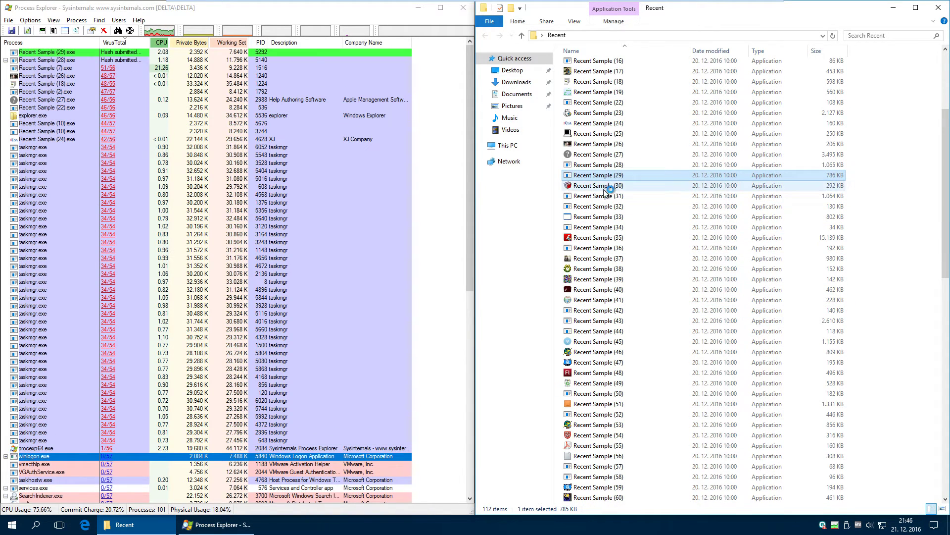
double_click(605, 186)
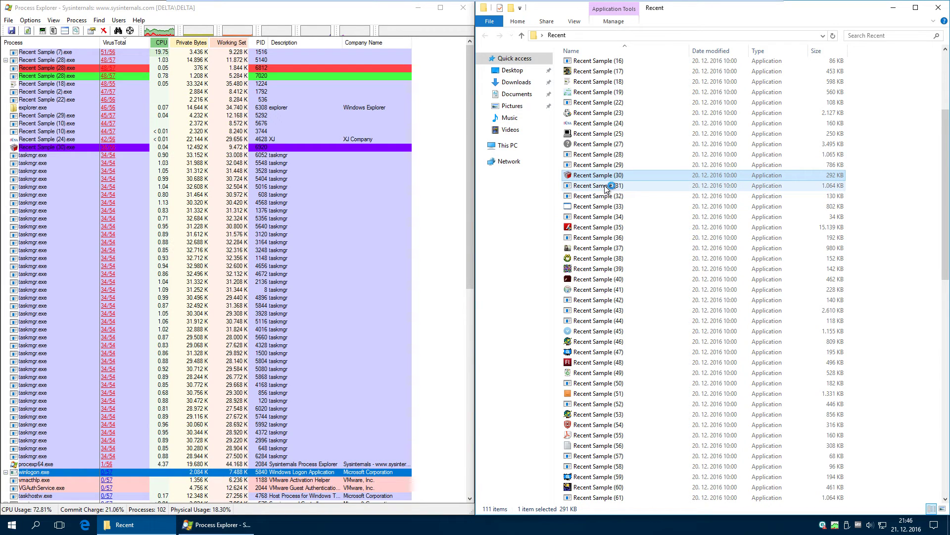
double_click(604, 186)
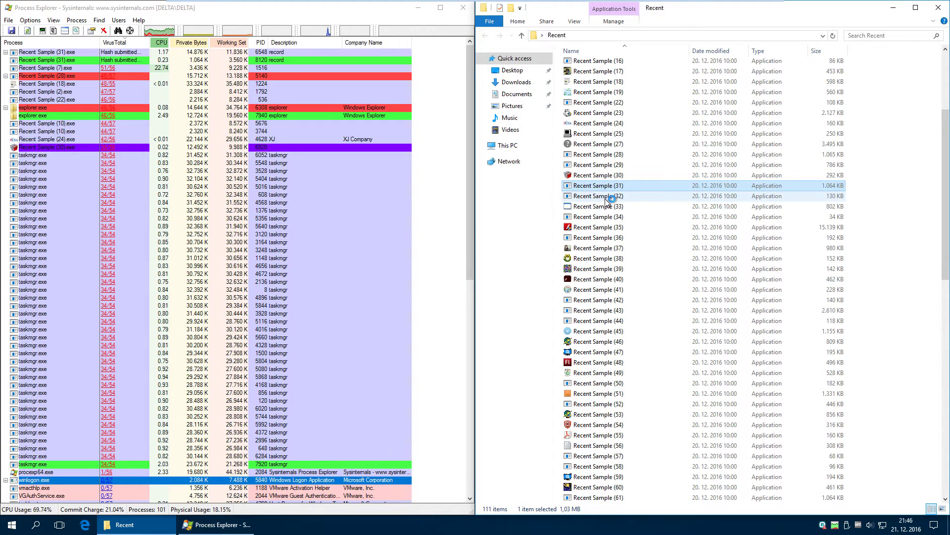
double_click(605, 197)
click(617, 278)
double_click(598, 207)
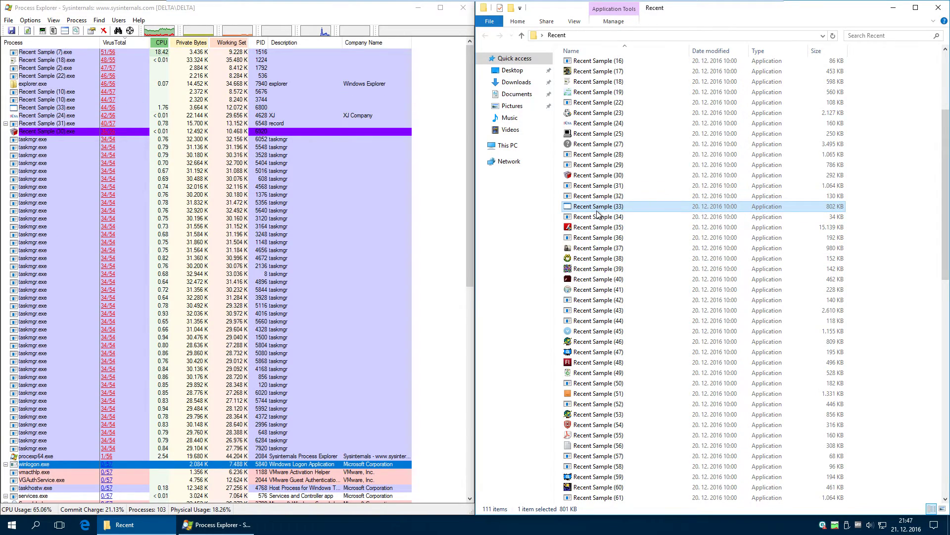
double_click(610, 218)
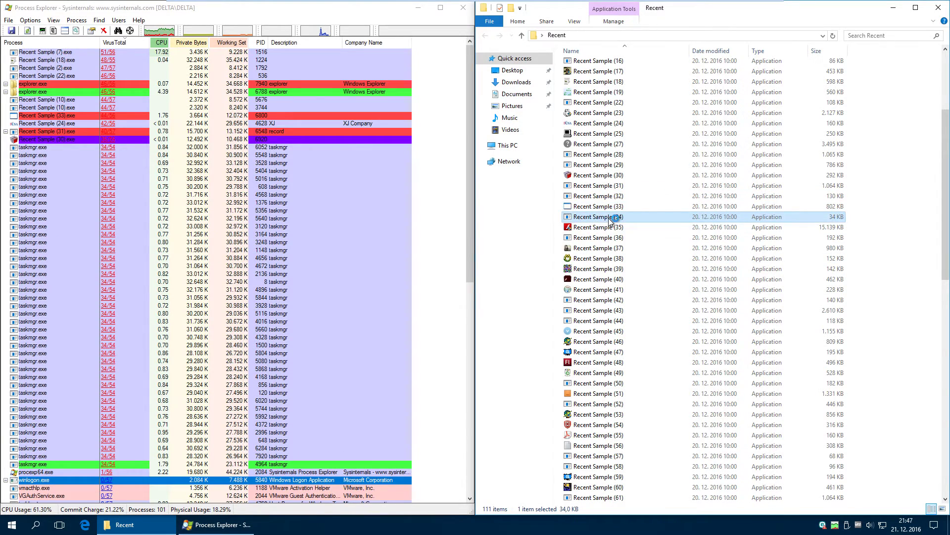
Run Recent Sample (35), allowing it to make changes to the device, and dismiss the Producer shd and Phulli crash dialogs.
double_click(609, 227)
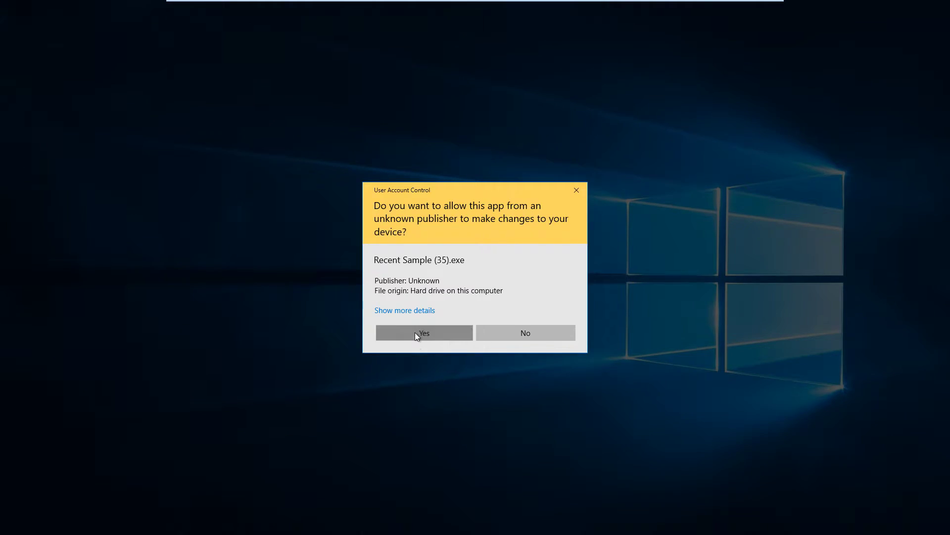
click(416, 333)
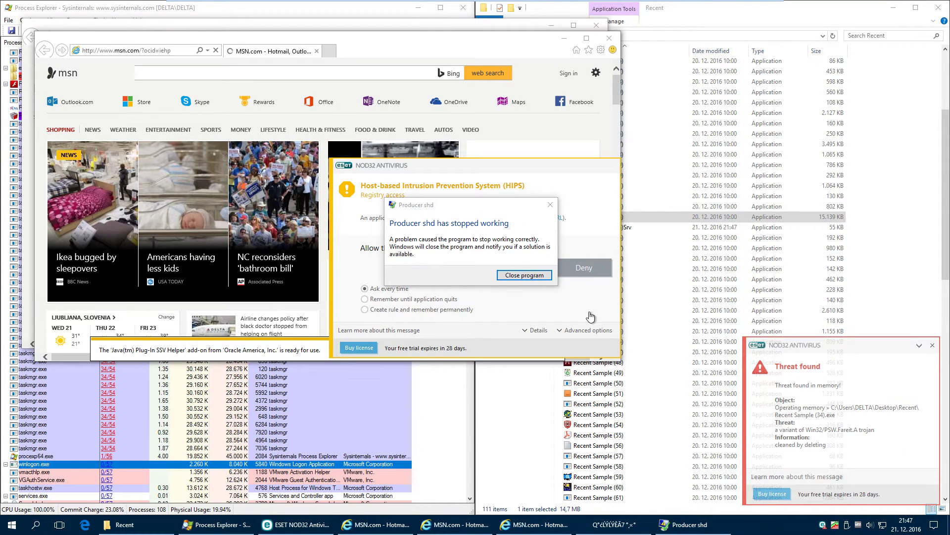
click(537, 273)
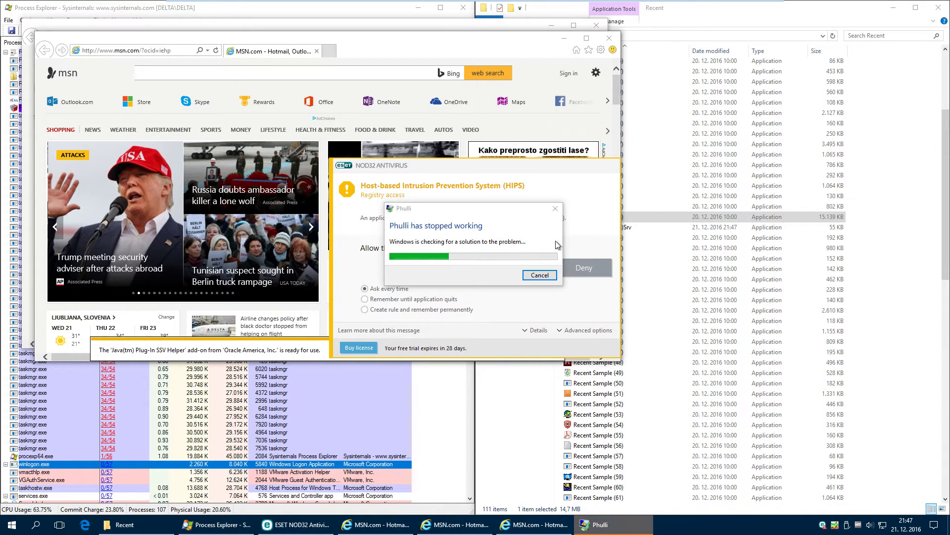
click(539, 274)
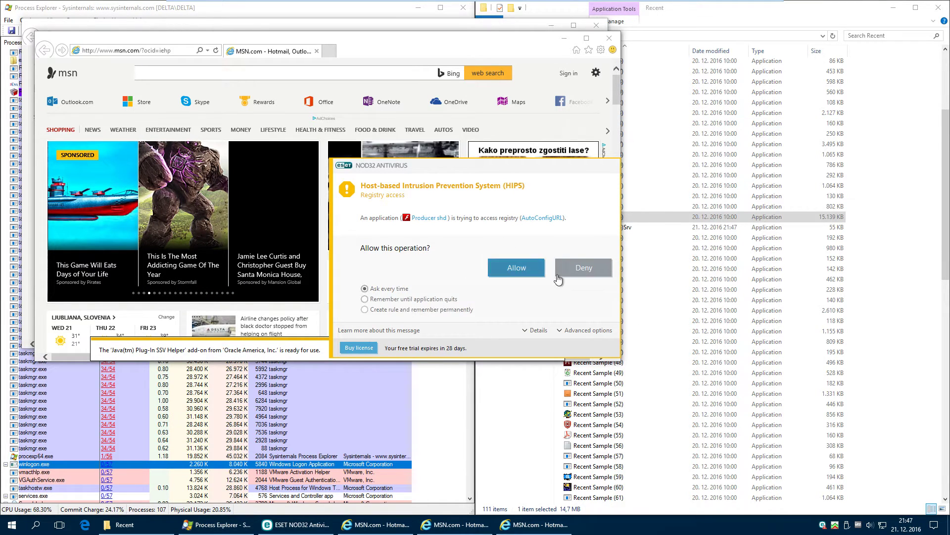
Deny Producer shd access to the AutoConfigURL registry entry and close the open MSN browser windows.
click(558, 276)
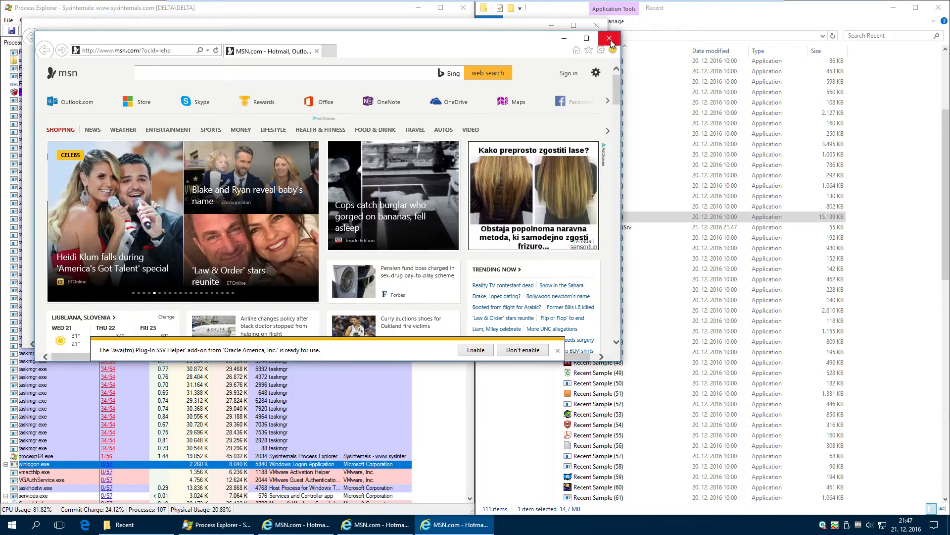
click(610, 41)
click(611, 42)
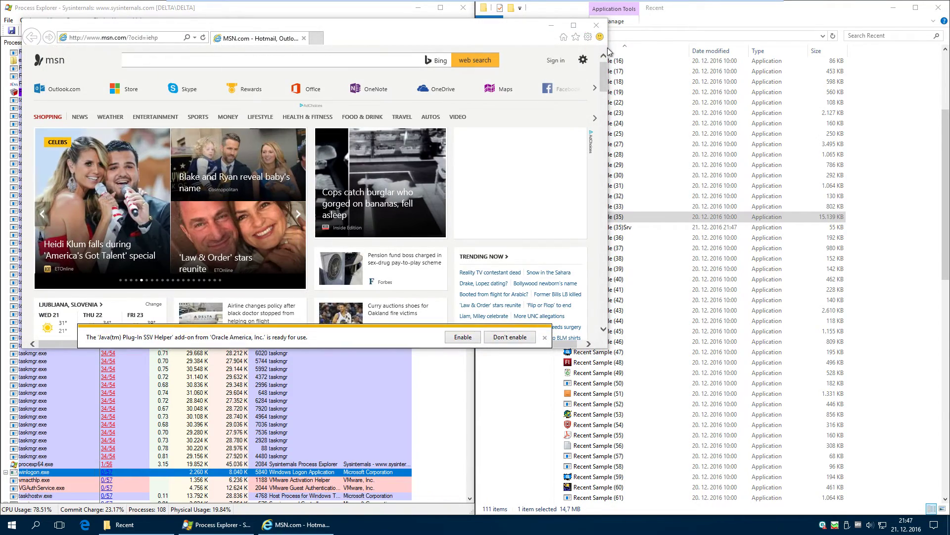
click(596, 25)
Run Recent Sample (35)Srv and Recent Sample (36), closing the MSN browser window that opens in between.
double_click(622, 227)
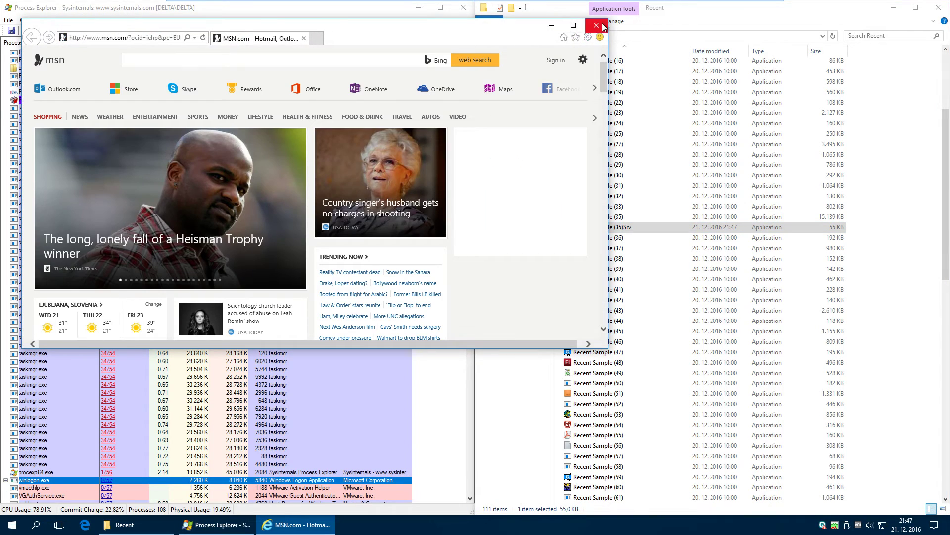
click(597, 25)
double_click(615, 238)
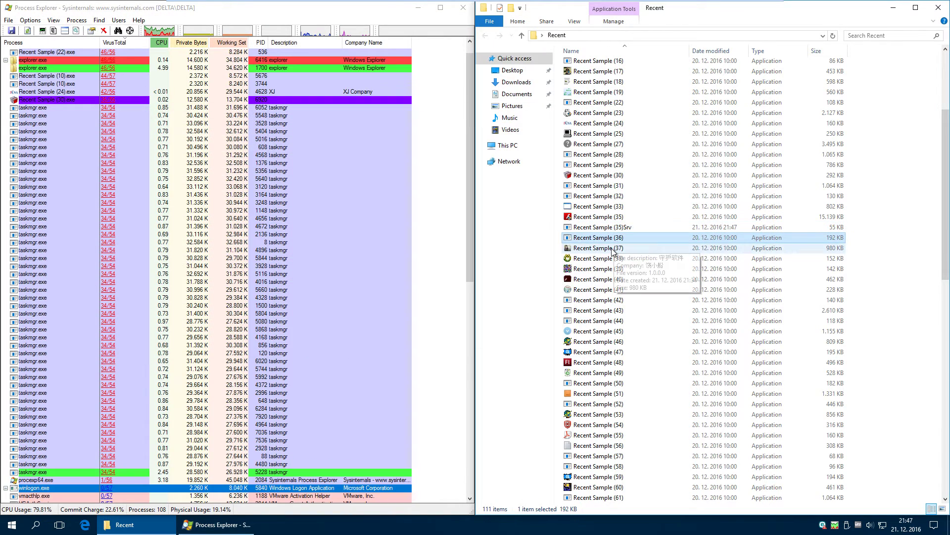
Run Recent Sample (37), dismissing its message boxes and denying it access to the AutoConfigURL registry entry.
double_click(612, 251)
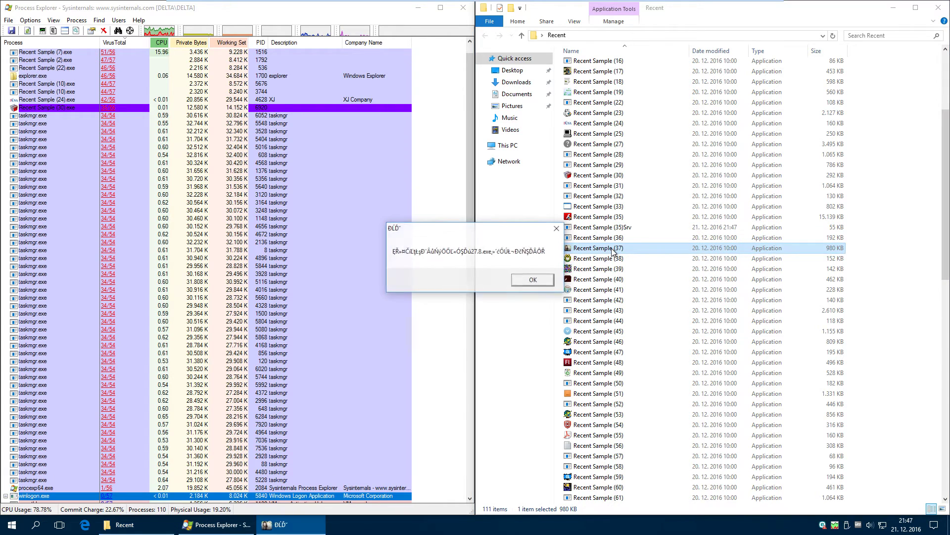
click(547, 280)
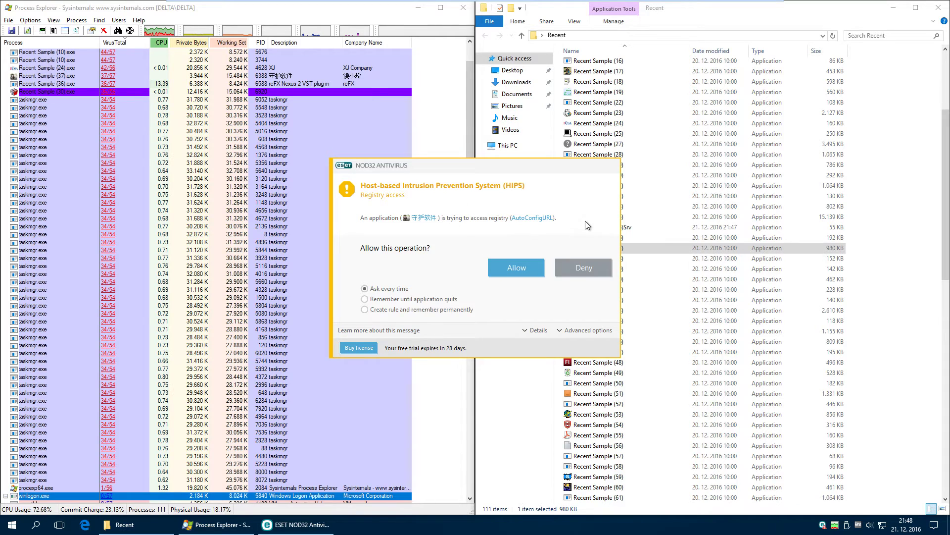
click(584, 267)
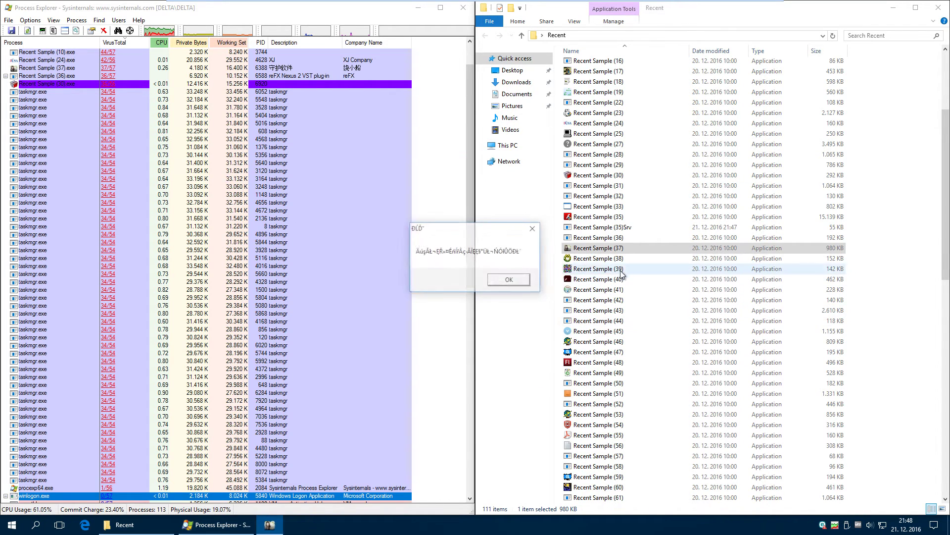
key(Return)
Run Recent Sample (38), Recent Sample (39) and Recent Sample (40), dismissing the message boxes that pop up.
double_click(605, 258)
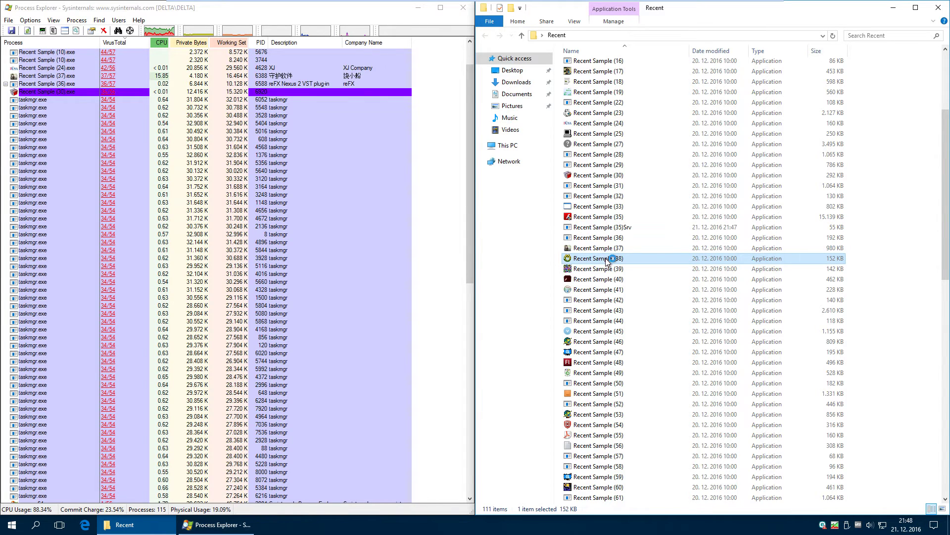
click(519, 281)
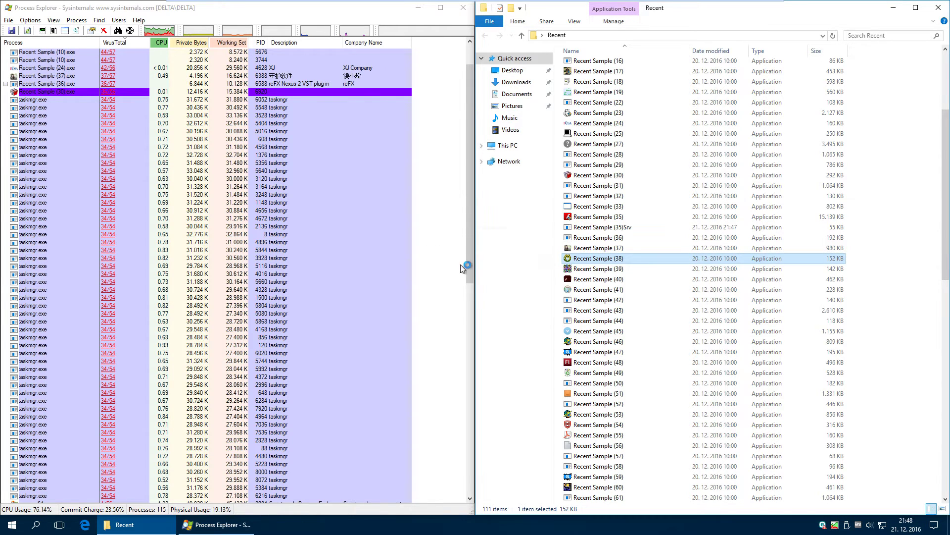
double_click(594, 269)
double_click(612, 280)
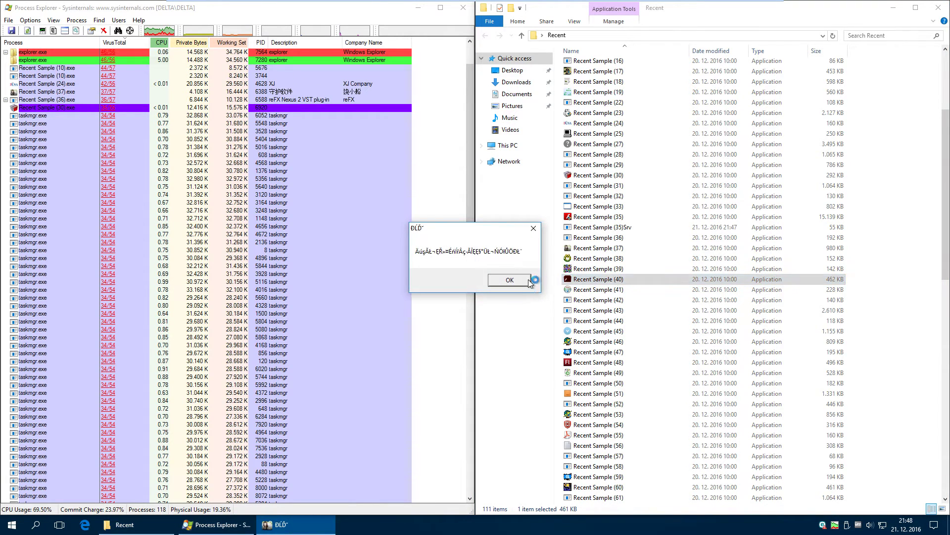
click(527, 280)
Run Recent Sample (41) through Recent Sample (44), followed by Recent Sample (46).
double_click(602, 290)
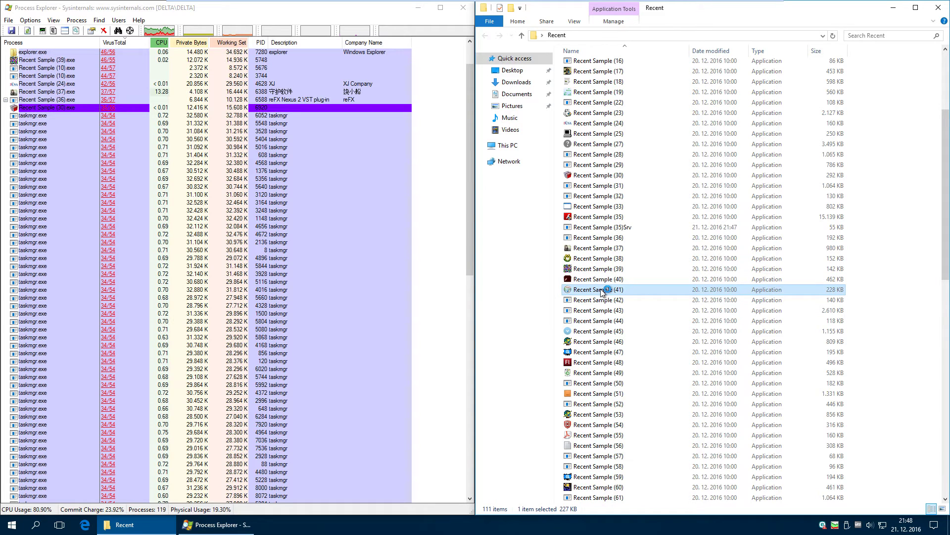
double_click(618, 301)
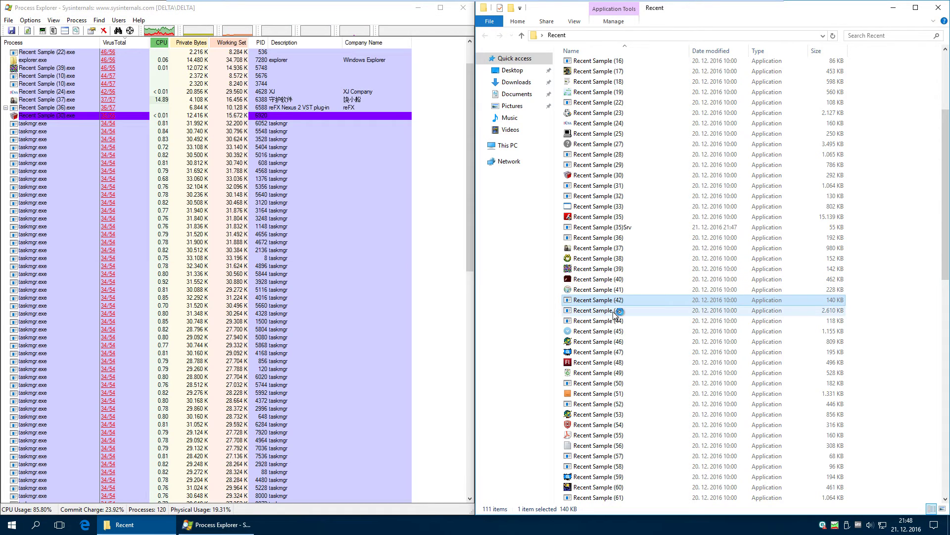
double_click(615, 312)
double_click(614, 323)
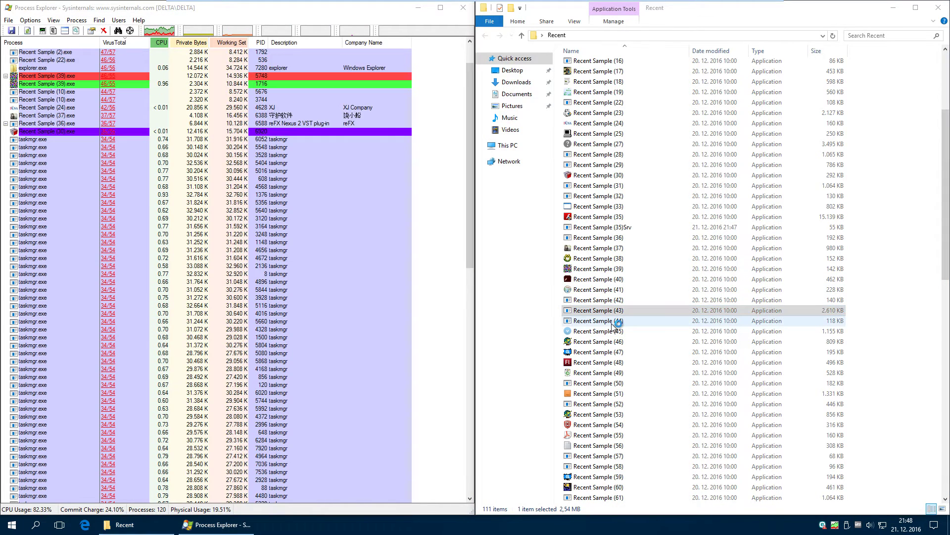
double_click(614, 330)
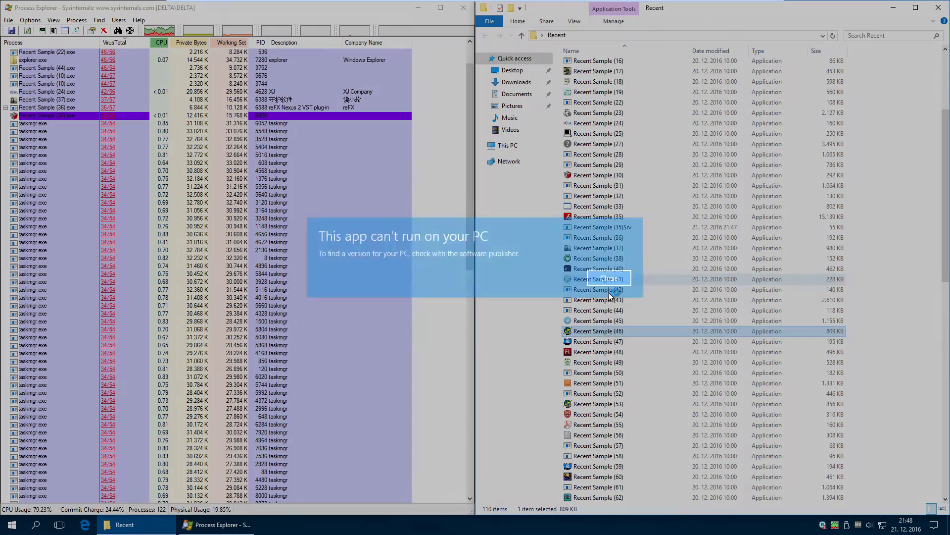
Run Recent Sample (47) and Recent Sample (48), close the incompatible-app notice and deny UseSun.exe access to the AutoConfigURL registry entry.
double_click(601, 341)
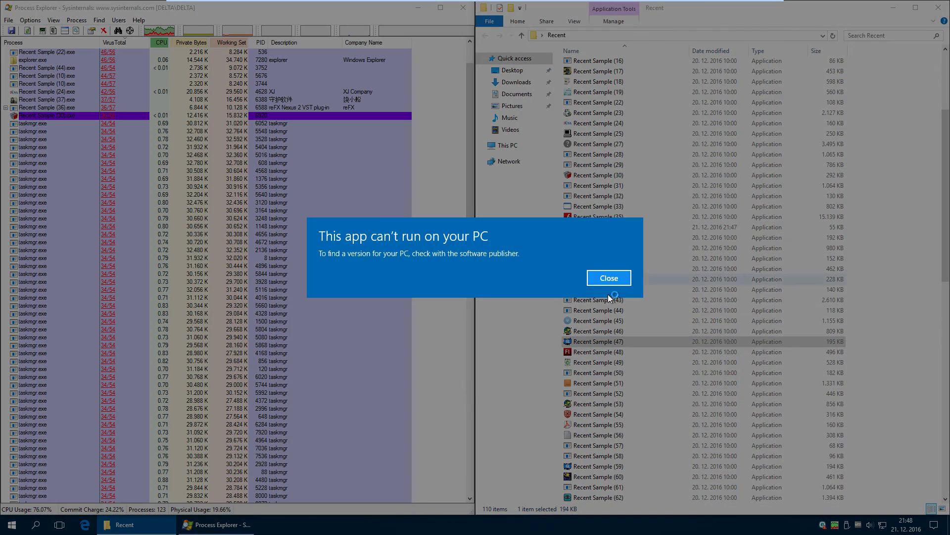
click(609, 280)
double_click(597, 353)
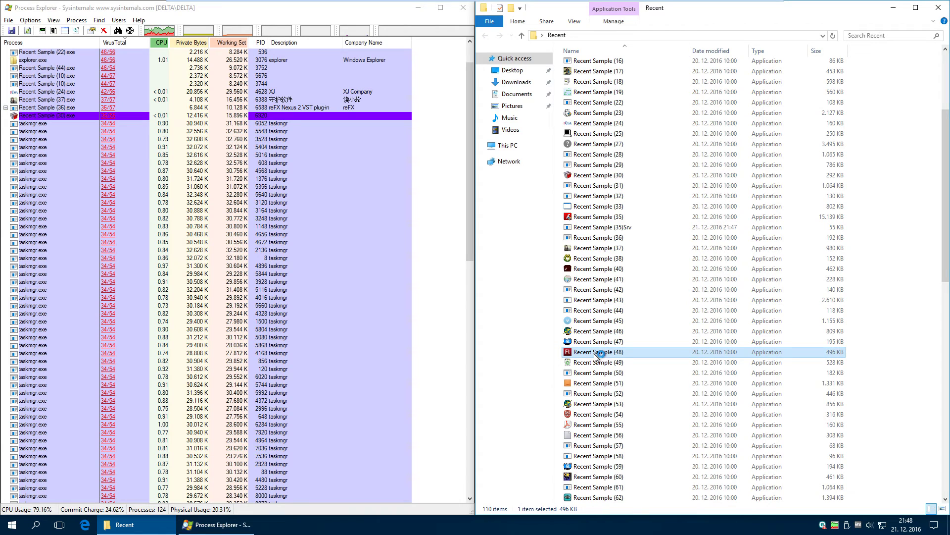
scroll(600, 356, down, 7)
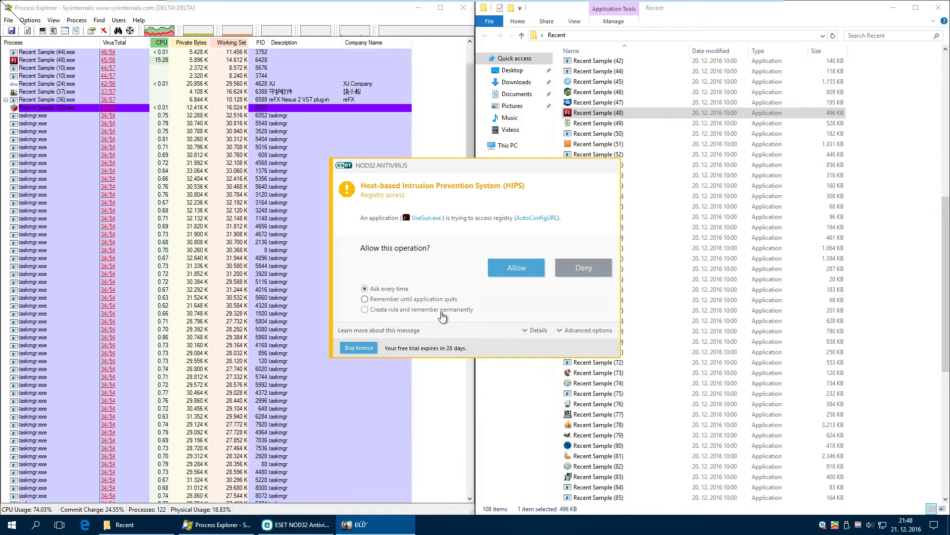
click(442, 302)
click(570, 271)
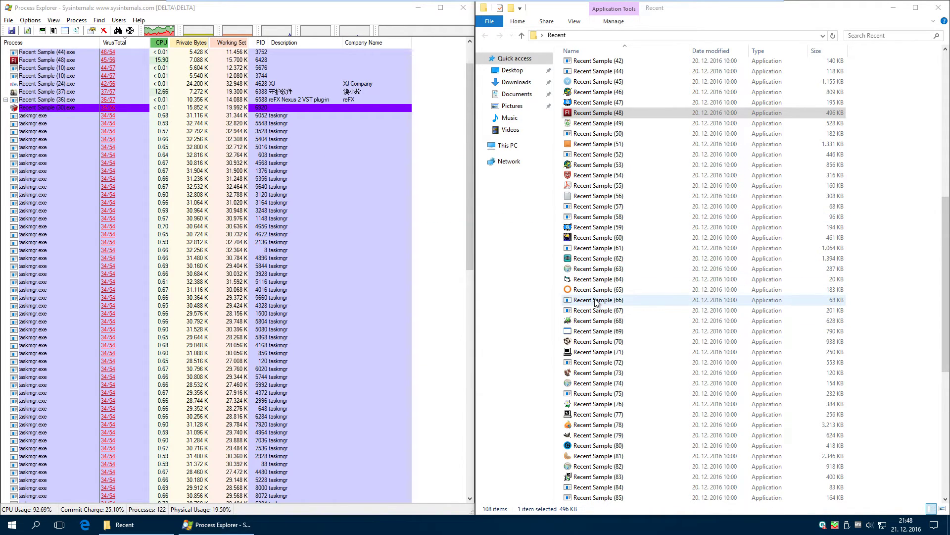
Look through the remaining samples and the running processes, dismissing the message box that pops up.
scroll(619, 262, down, 10)
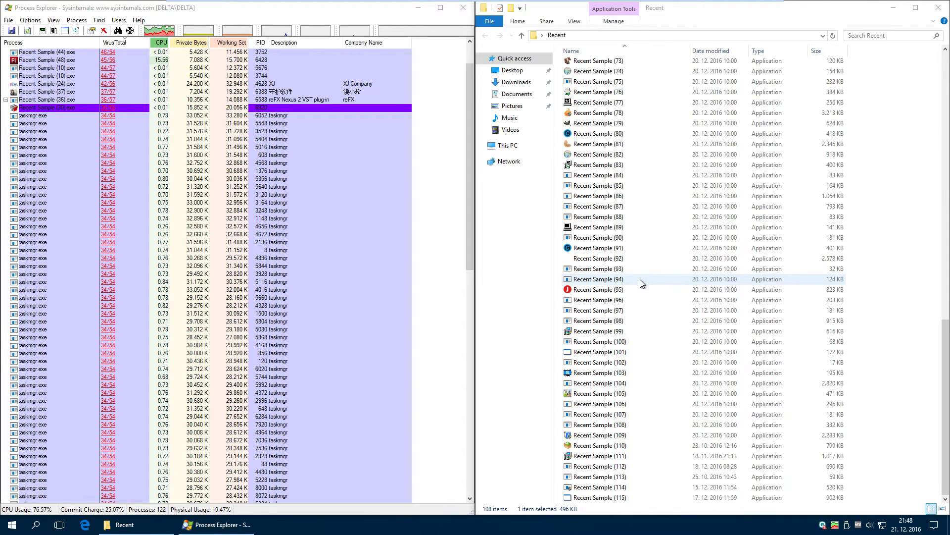
scroll(663, 280, up, 14)
scroll(240, 263, down, 11)
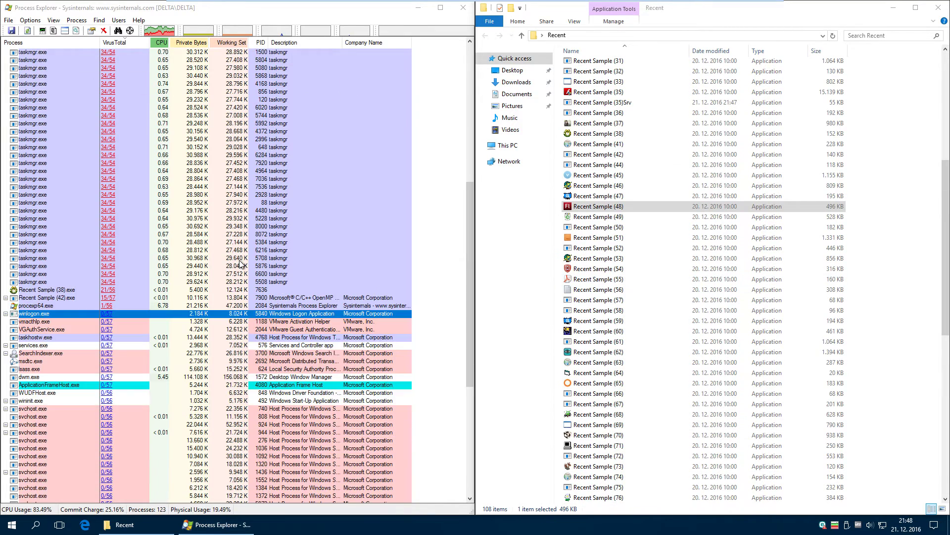
scroll(167, 347, up, 11)
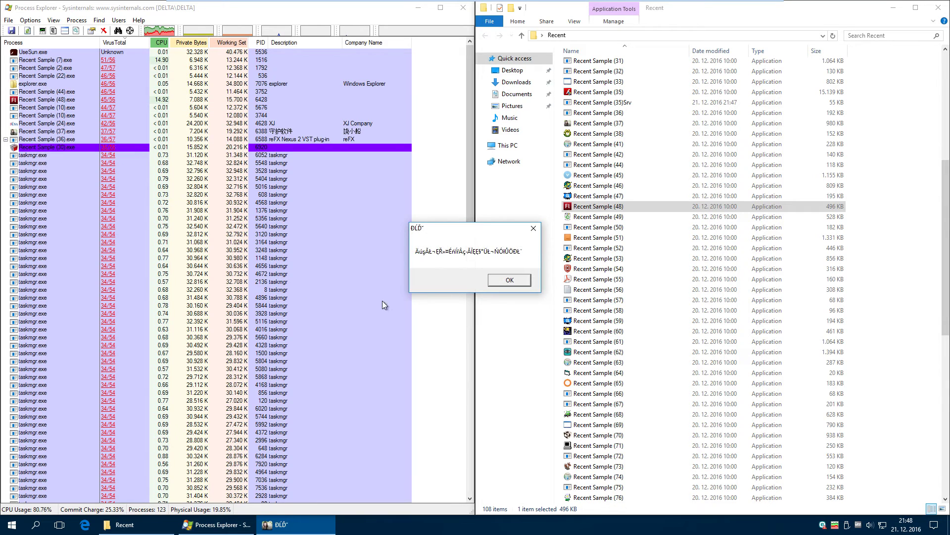
click(508, 281)
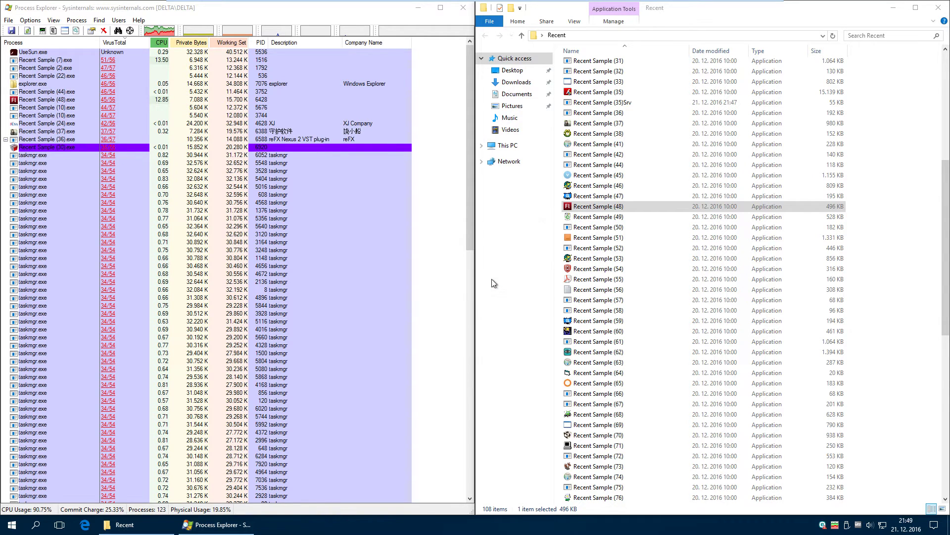
Open the HIPS advanced setup in ESET NOD32 Antivirus and select Smart mode as the filtering mode.
click(822, 526)
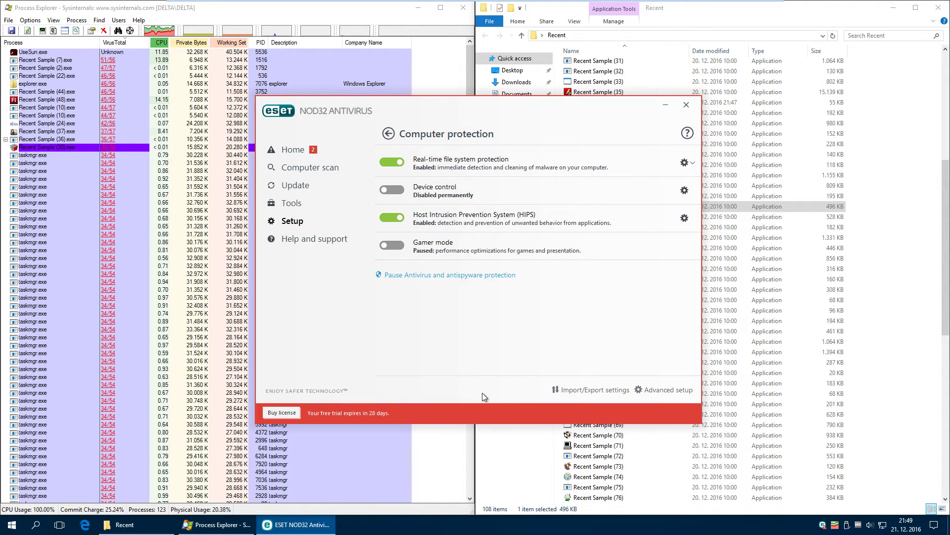
click(394, 246)
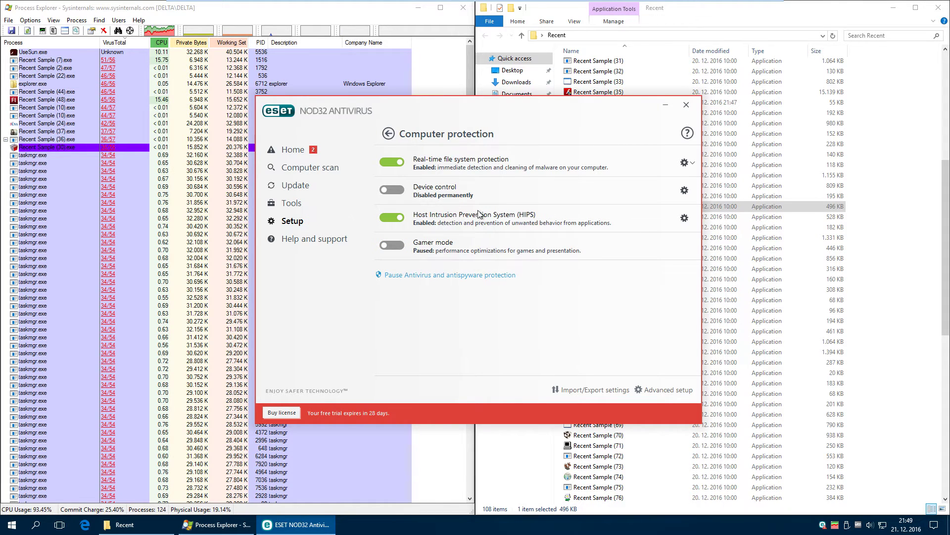
click(684, 218)
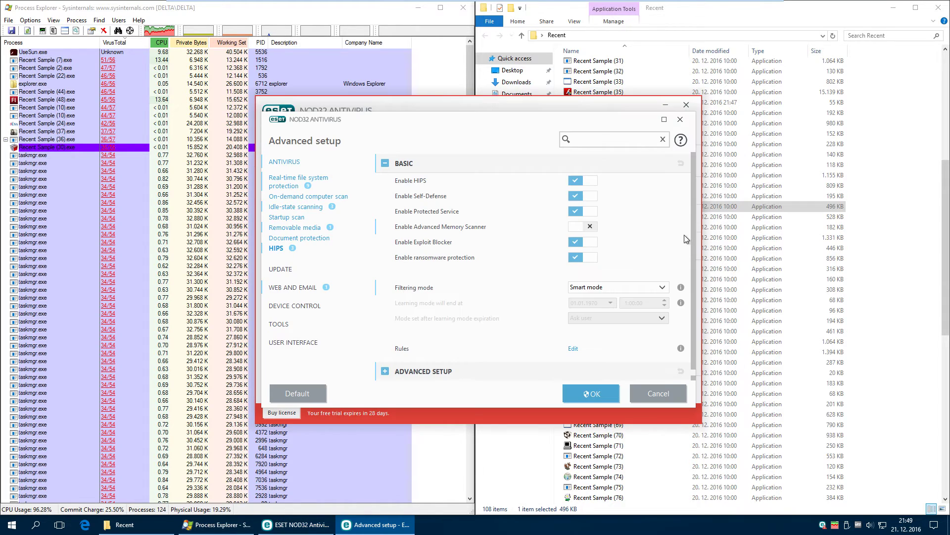
click(663, 289)
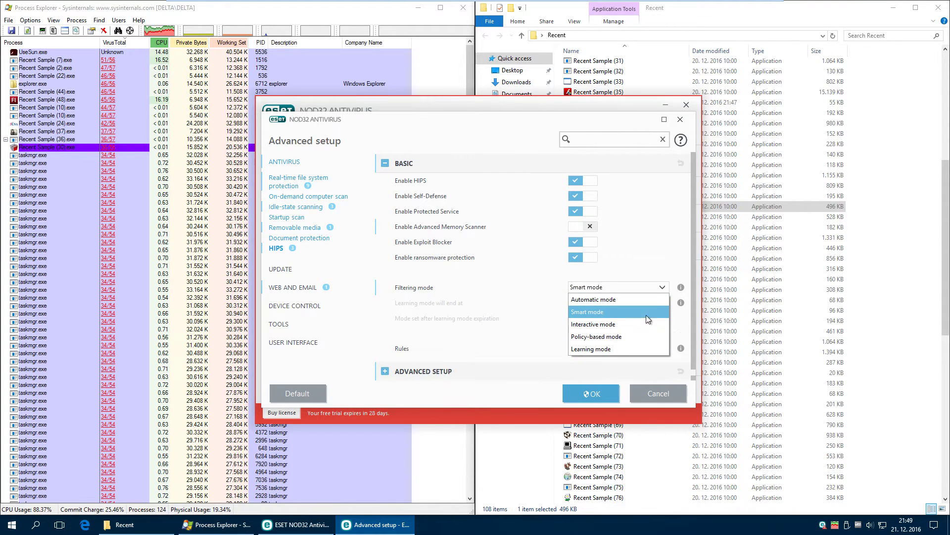
click(652, 305)
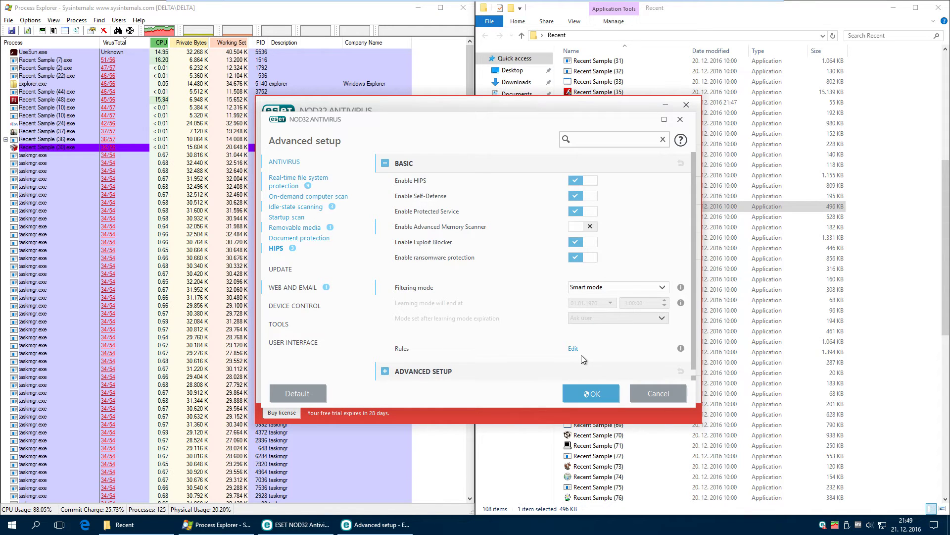
Examine the available HIPS filtering modes, including Interactive and Policy-based mode, and dismiss the sample's message box.
click(661, 289)
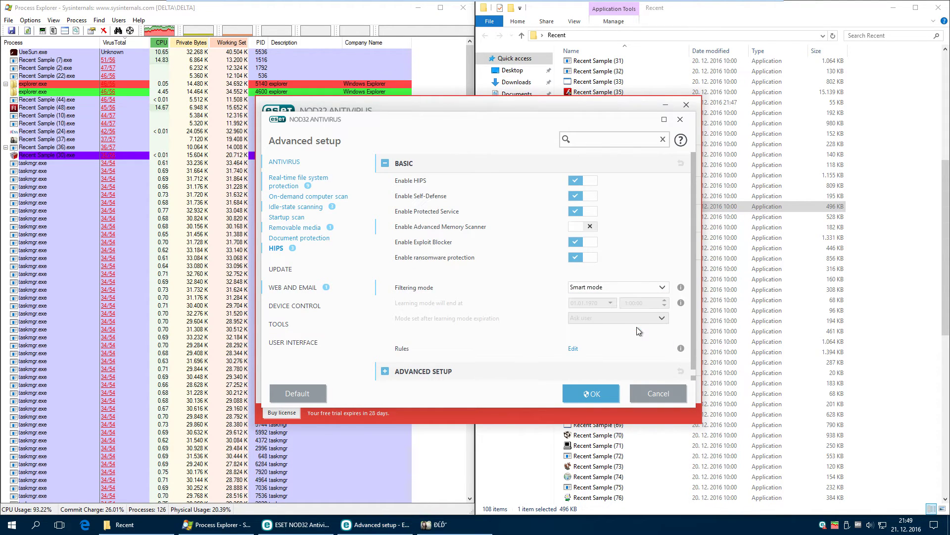
click(662, 288)
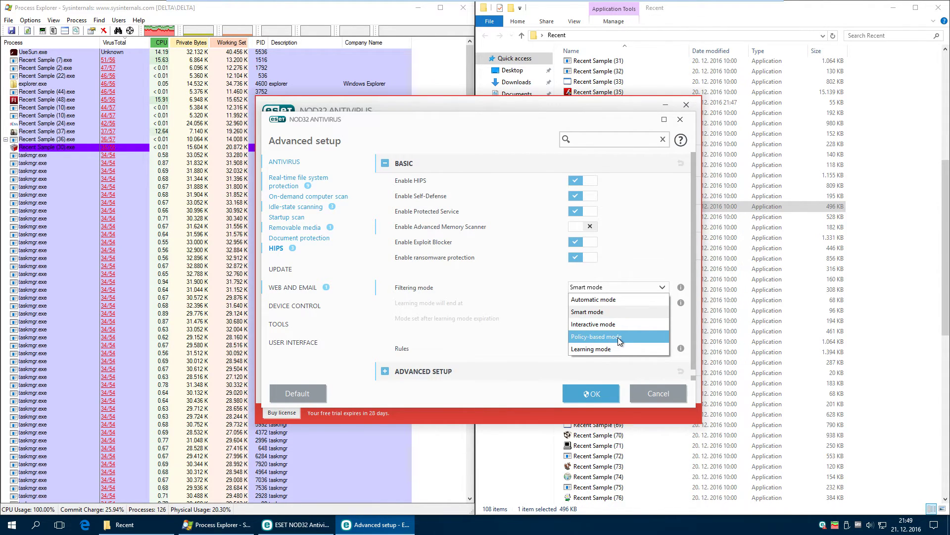
key(Escape)
click(663, 288)
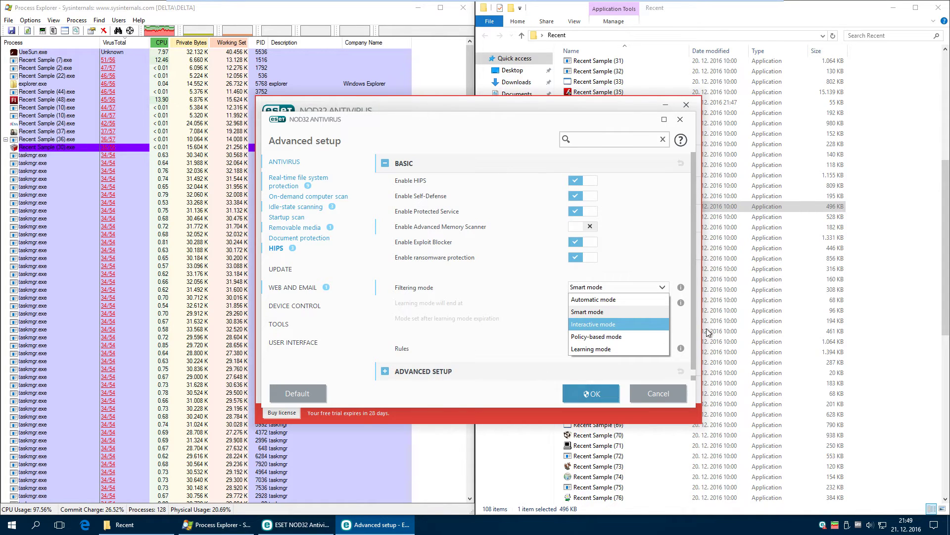
key(Escape)
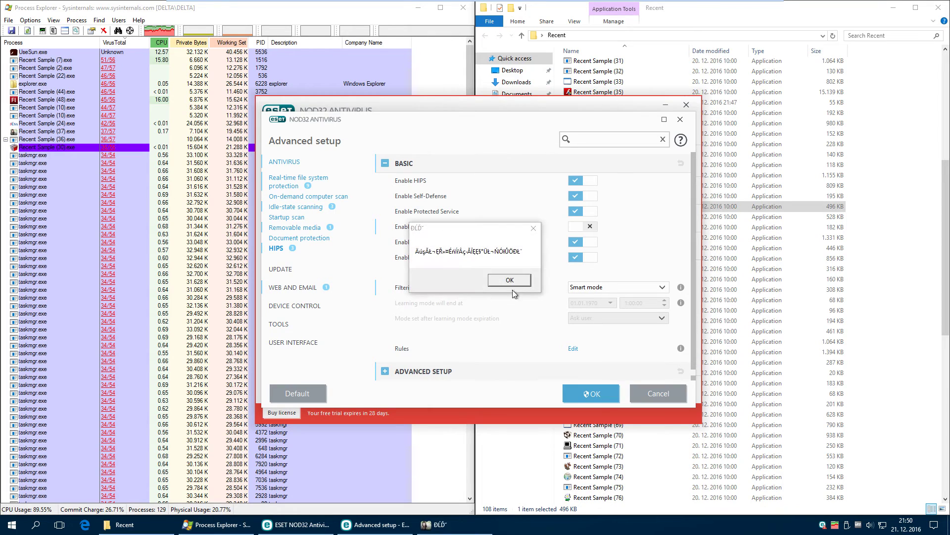
click(511, 279)
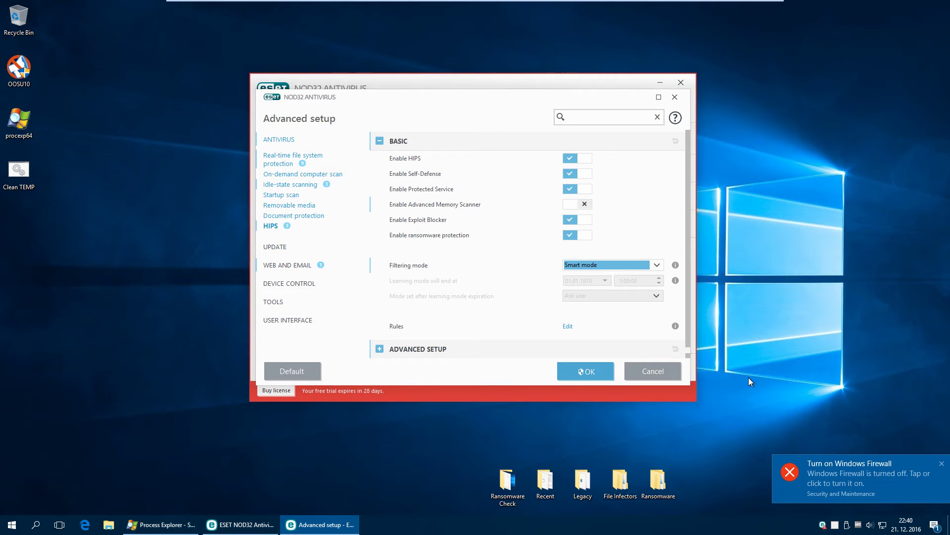
Dismiss the Windows Firewall notification and review the HIPS filtering mode options, choosing Smart mode.
click(943, 467)
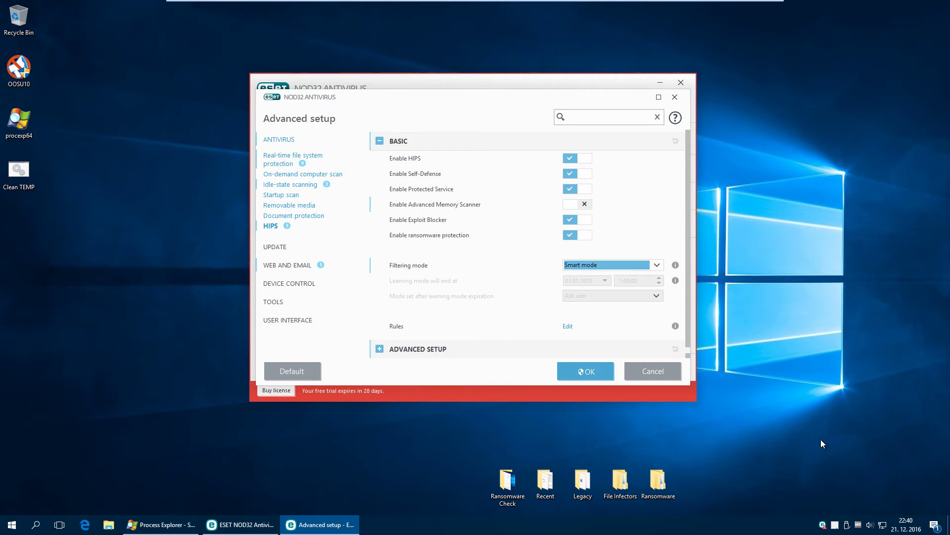
click(644, 266)
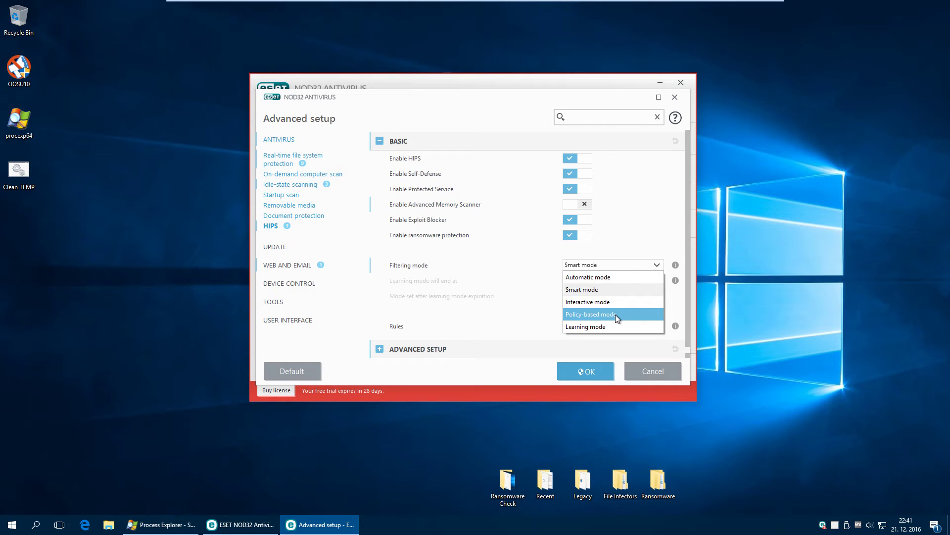
click(688, 308)
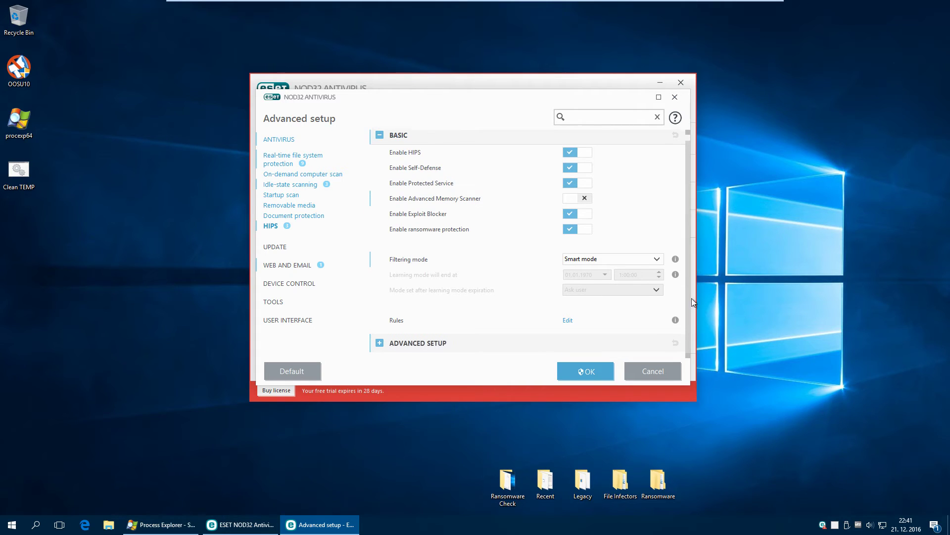
click(656, 264)
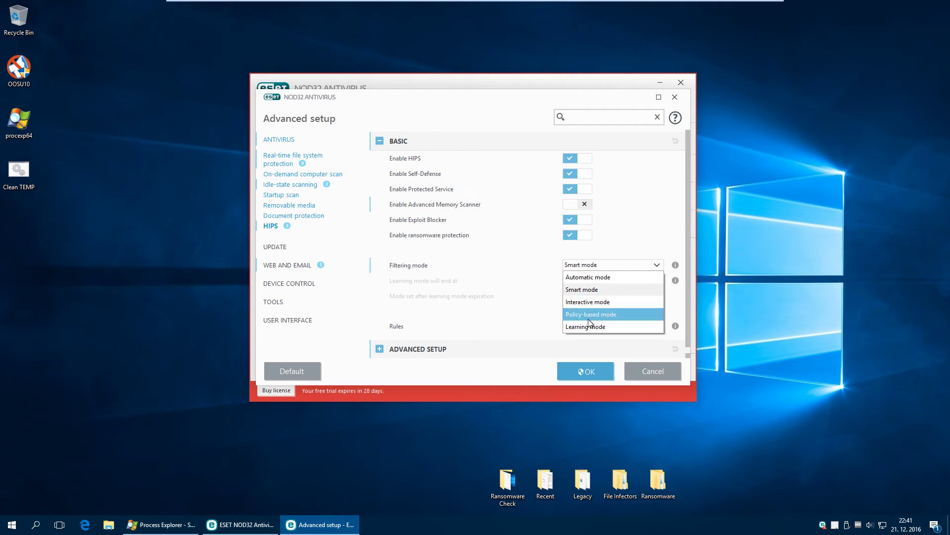
click(599, 292)
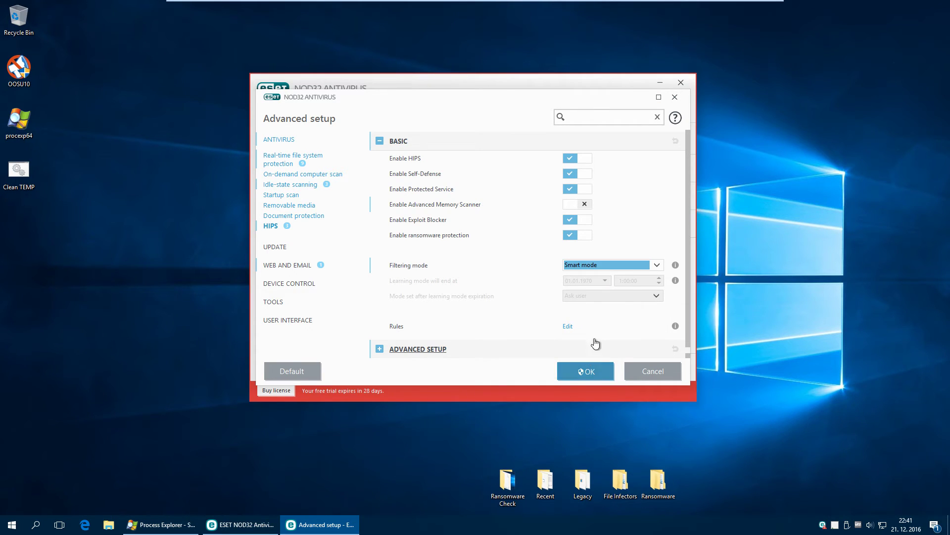
click(648, 265)
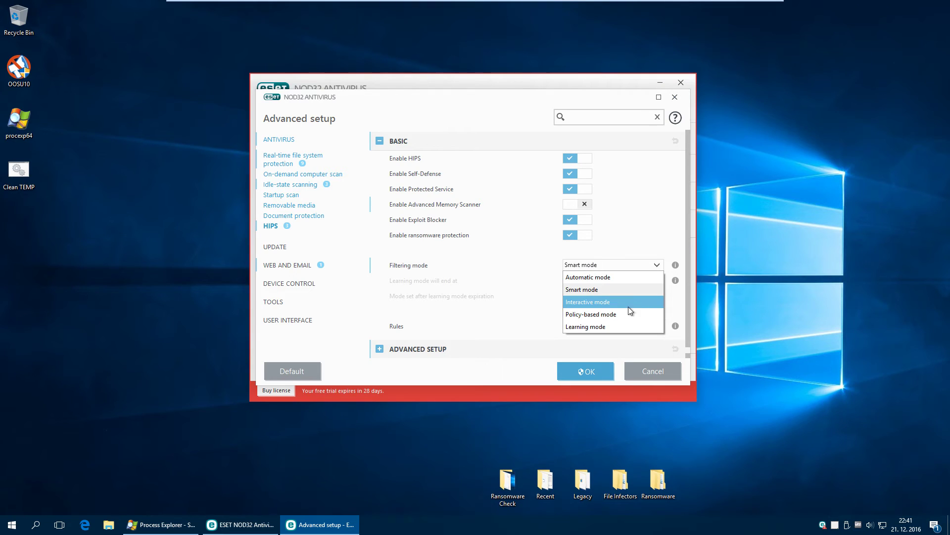
click(475, 384)
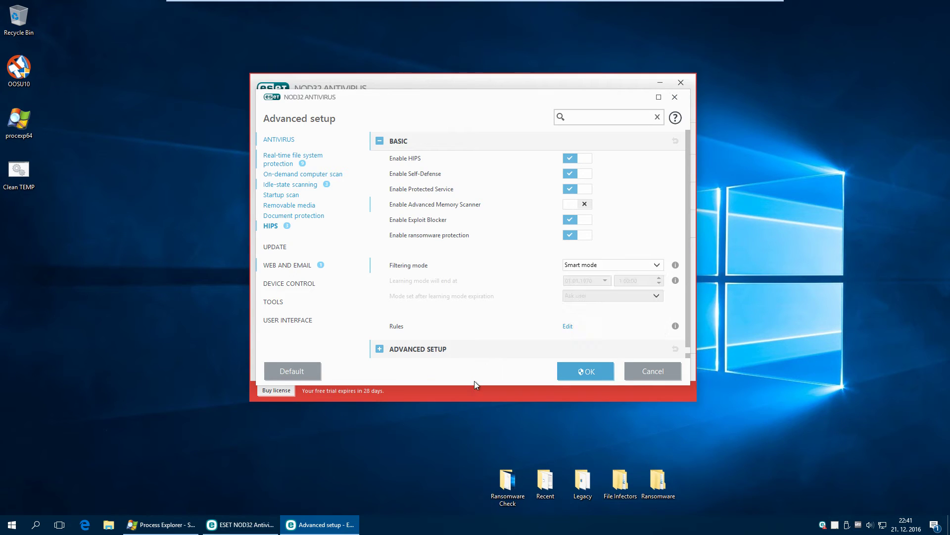
Bring the Process Explorer process list into view and check the HIPS filtering mode options again.
click(177, 531)
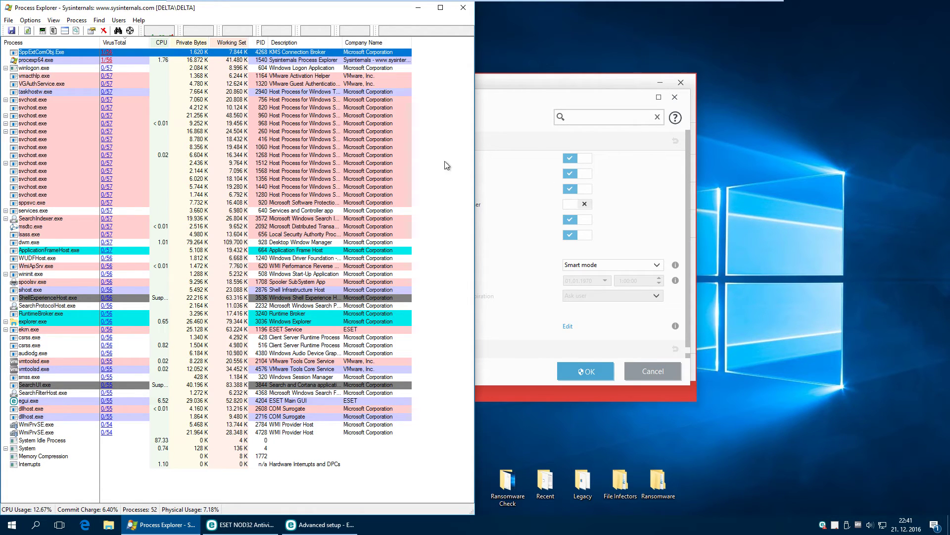
click(660, 268)
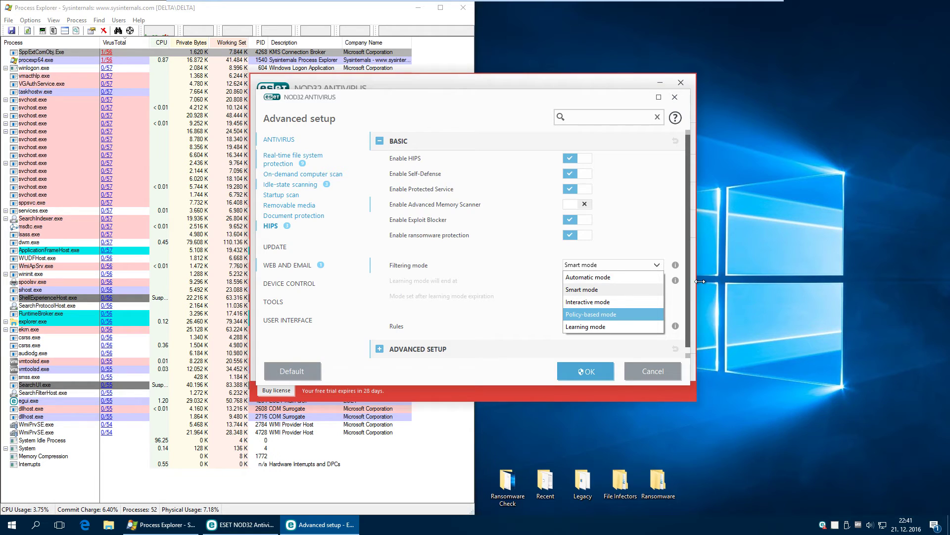
click(678, 264)
scroll(688, 269, down, 1)
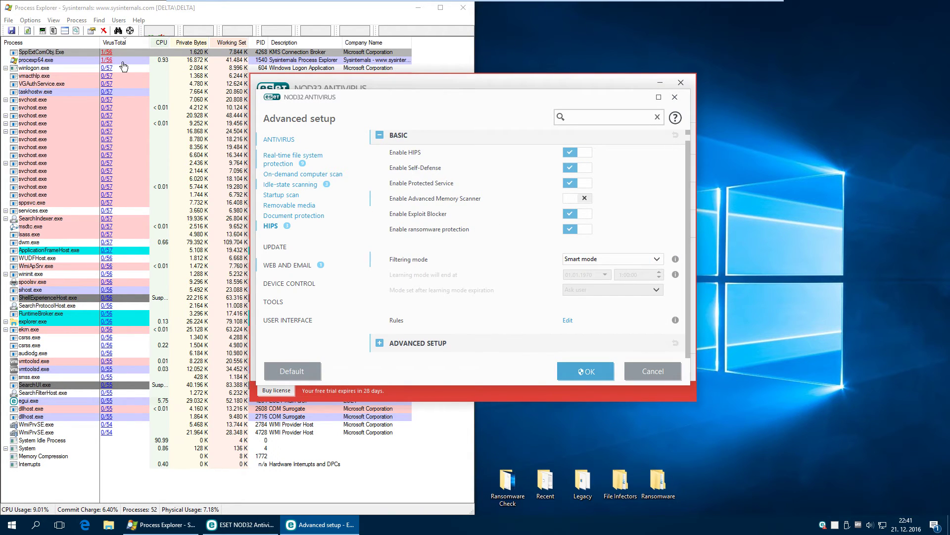
Open the VirusTotal report for SppExtComObj.Exe, inspect the Bkav detection in the antivirus results, and close the browser.
click(108, 59)
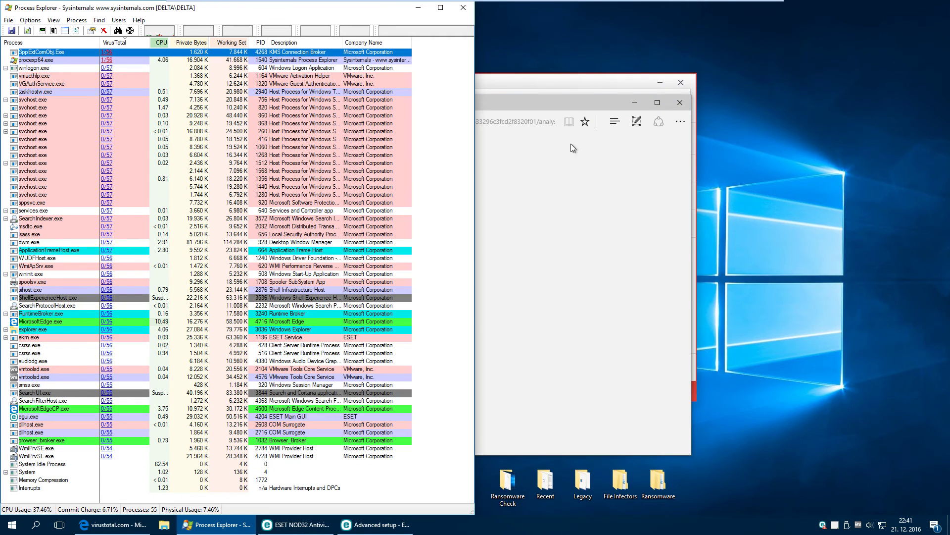
click(583, 102)
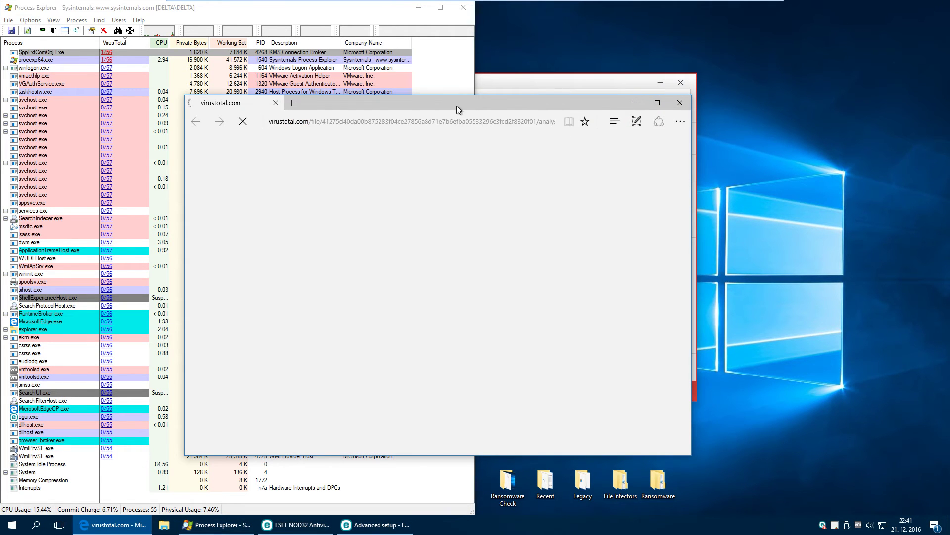
drag(456, 106, 512, 96)
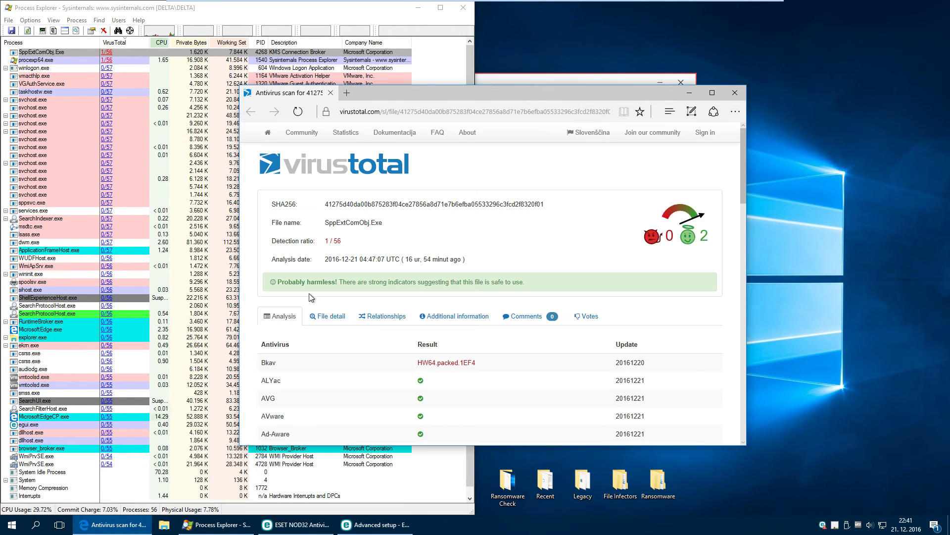
double_click(270, 362)
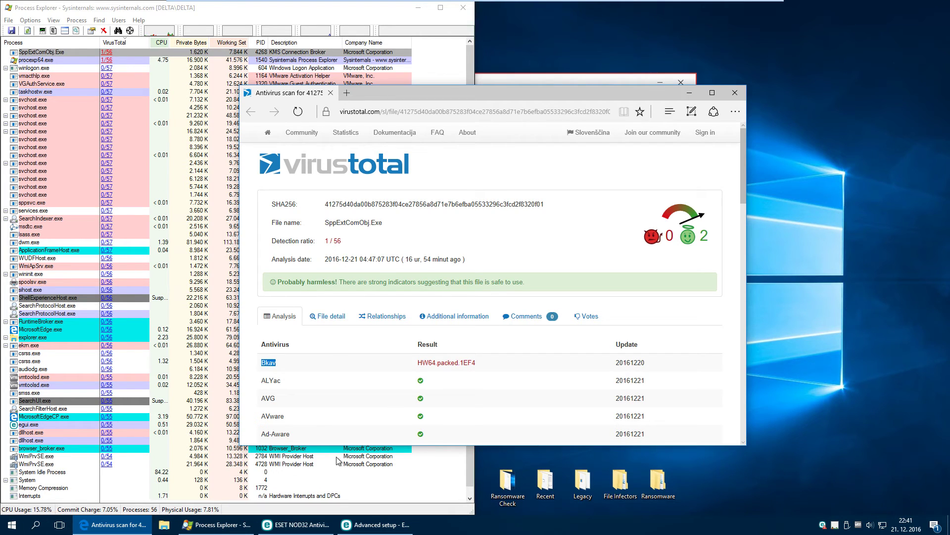
click(346, 373)
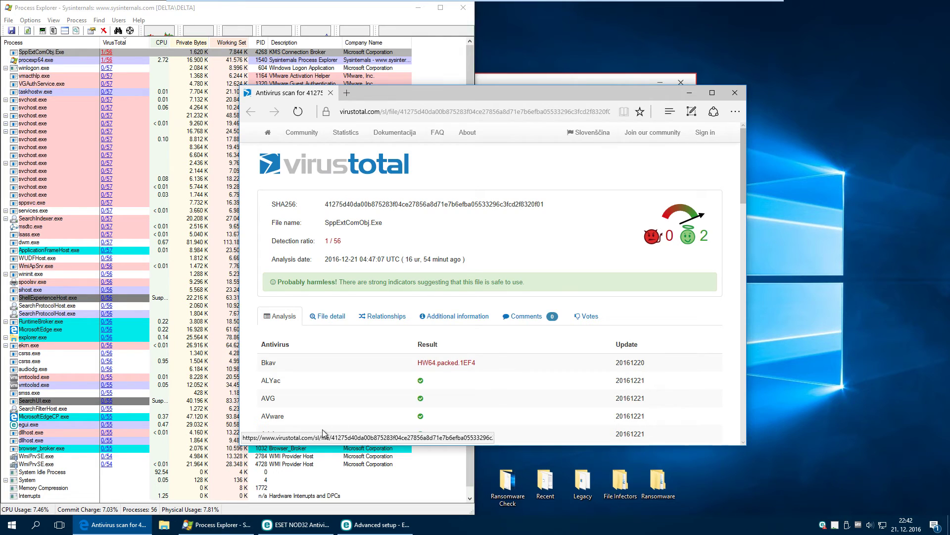
drag(268, 362, 303, 352)
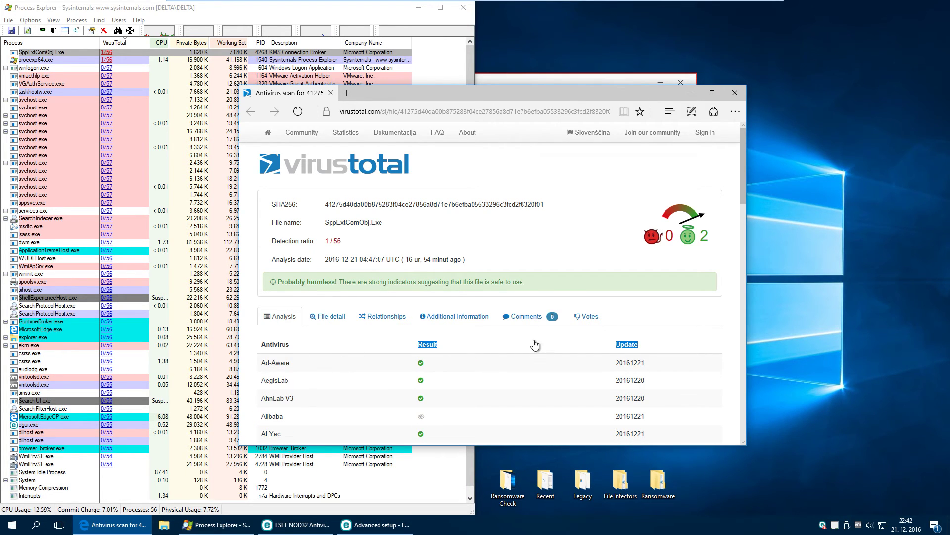
click(737, 93)
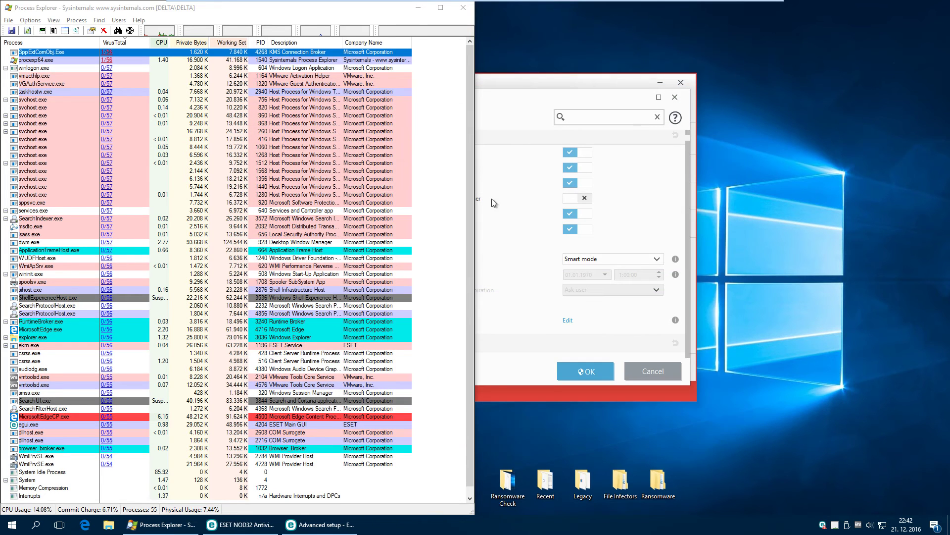
Set the HIPS filtering mode to Interactive mode and apply the advanced setup changes, approving the administrator prompt.
click(576, 94)
click(639, 259)
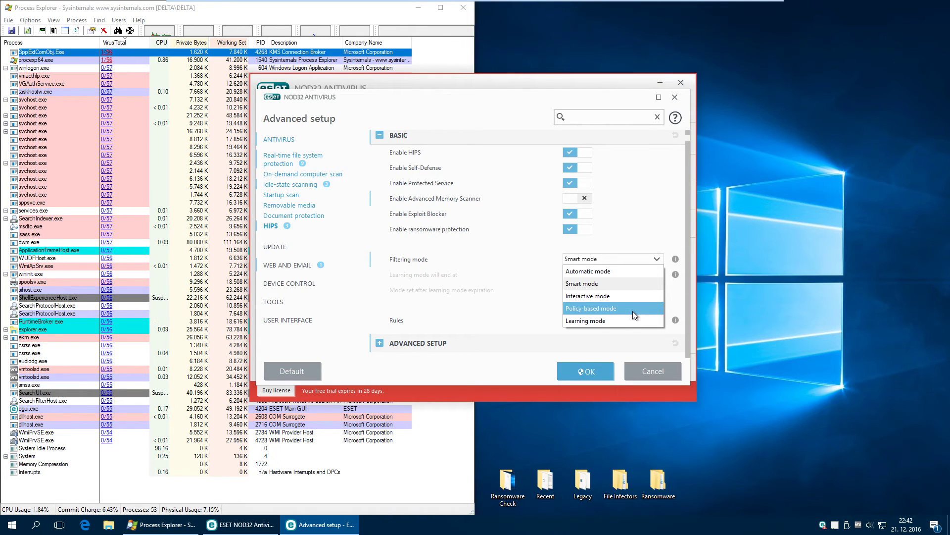
click(620, 296)
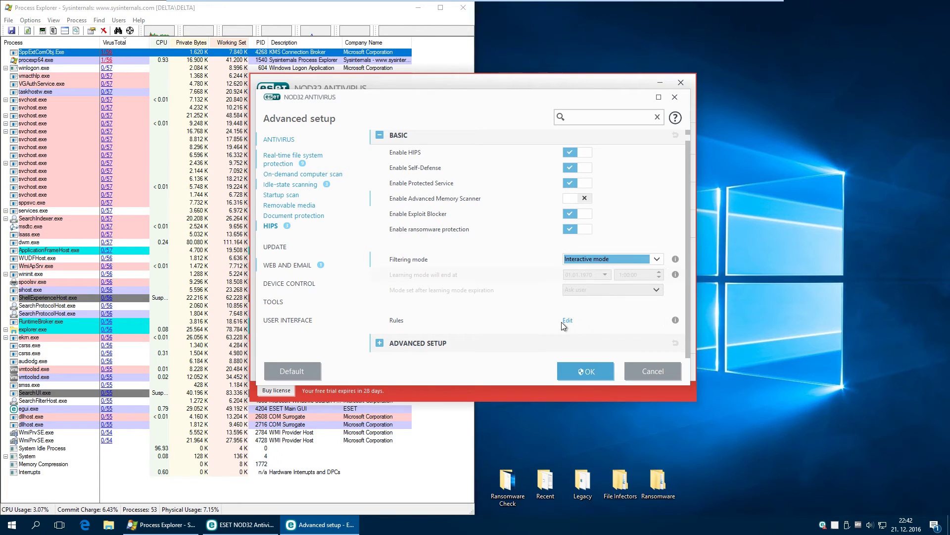
click(584, 376)
click(429, 337)
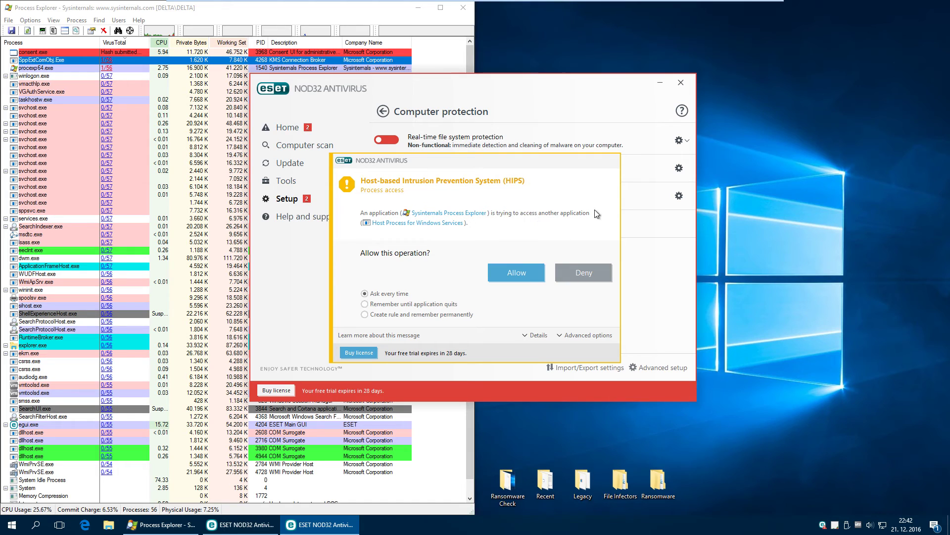
Permanently allow Process Explorer to access Host Process for Windows Services, and close the antivirus and Process Explorer windows.
click(451, 315)
click(515, 273)
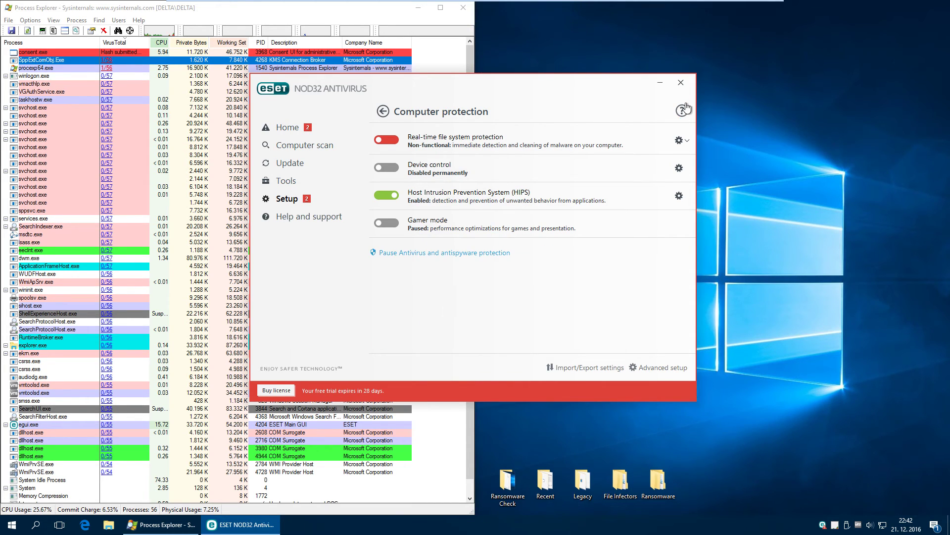
click(681, 83)
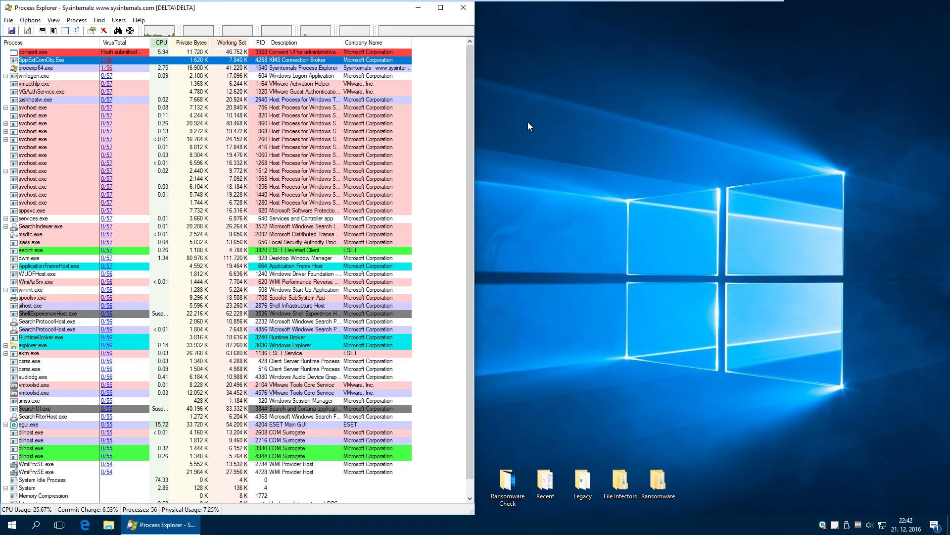
click(464, 8)
double_click(8, 127)
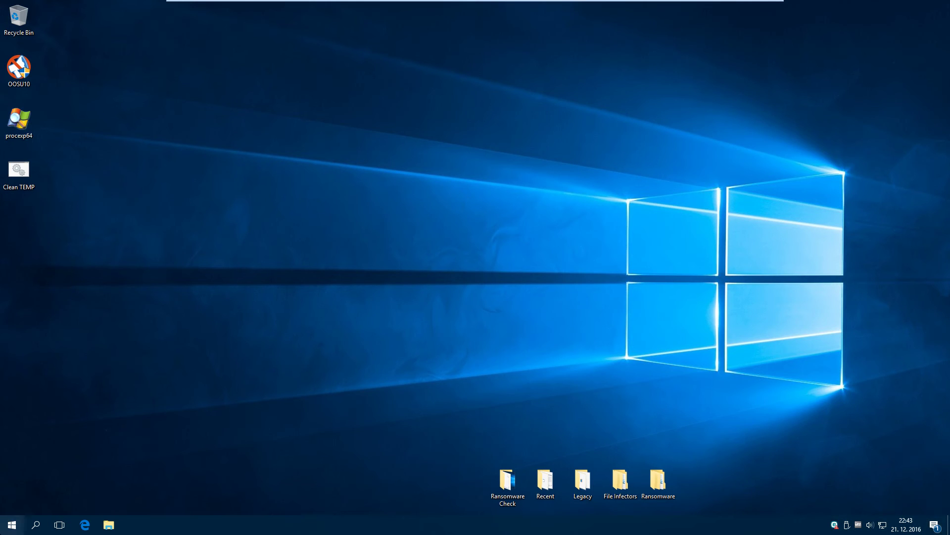
Sign out of the current Windows session.
right_click(13, 529)
mouse_move(65, 494)
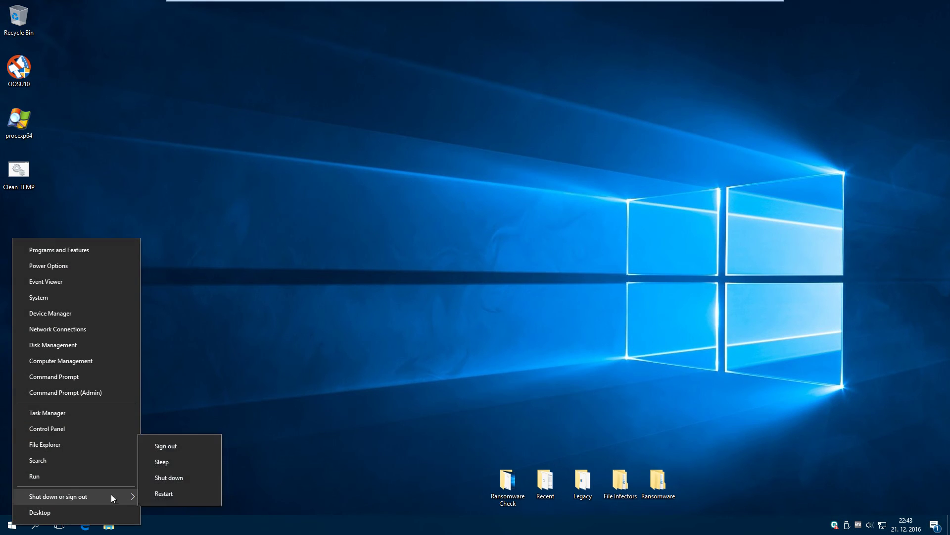
click(182, 447)
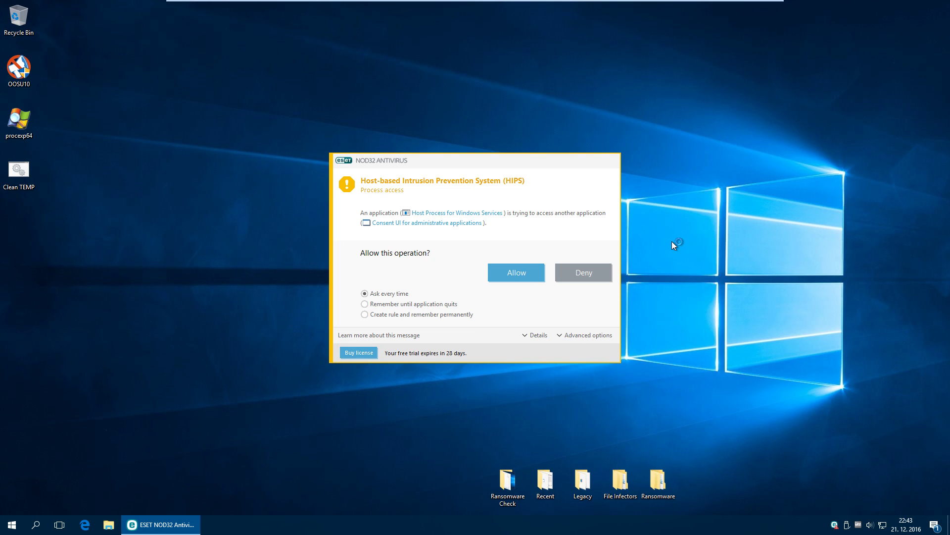
Allow Host Process for Windows Services to access Consent UI for administrative applications, creating a permanent rule.
click(422, 315)
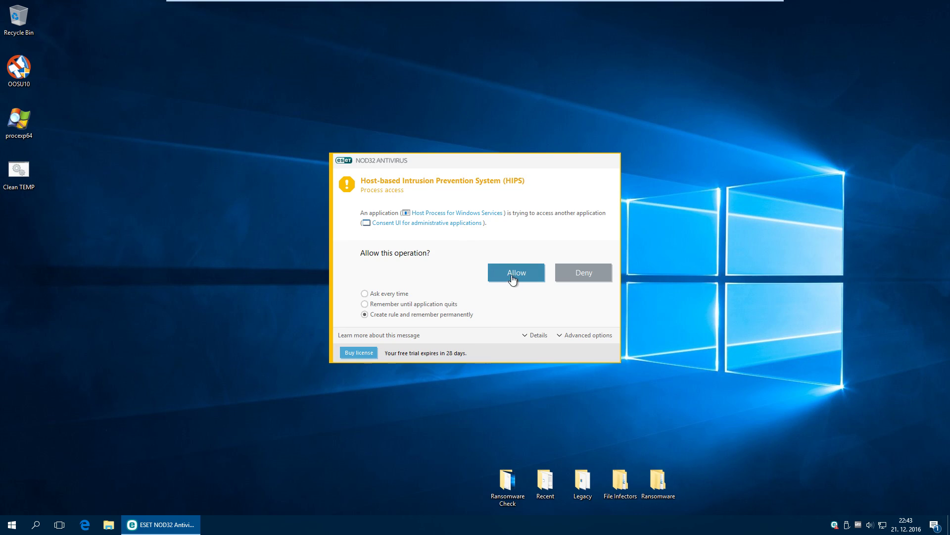
click(513, 277)
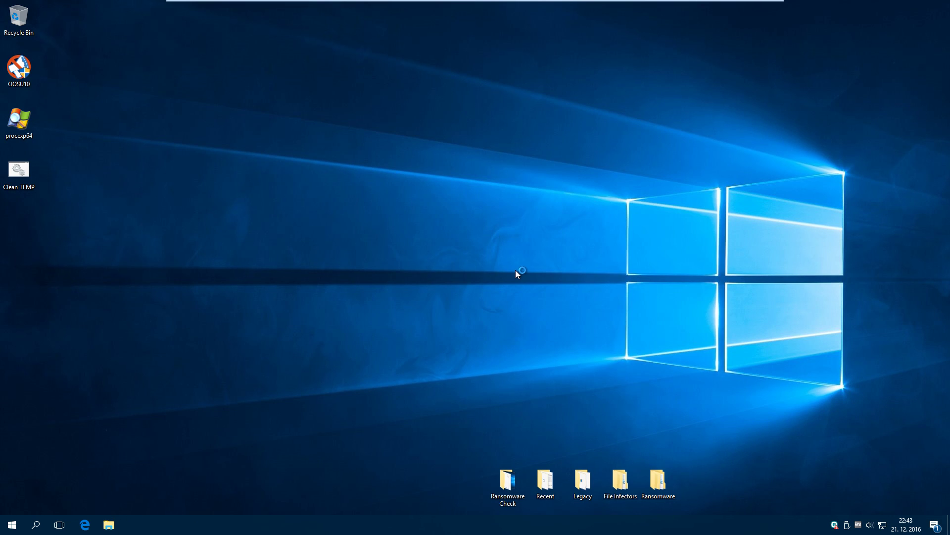